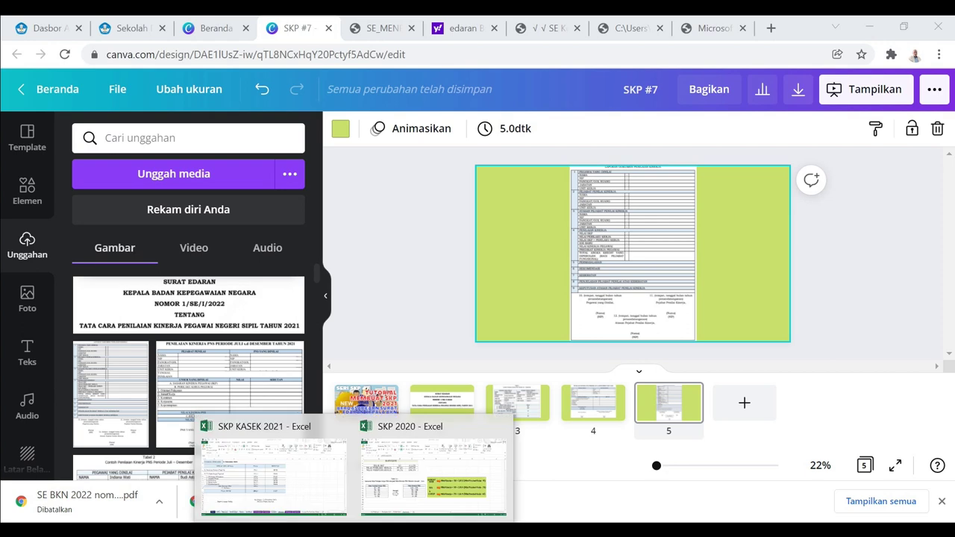
Switch to the SKP KASEK 2021 workbook in Excel and look over the Kinerja sheet's assessment table up to the assessment date row.
left_click(293, 485)
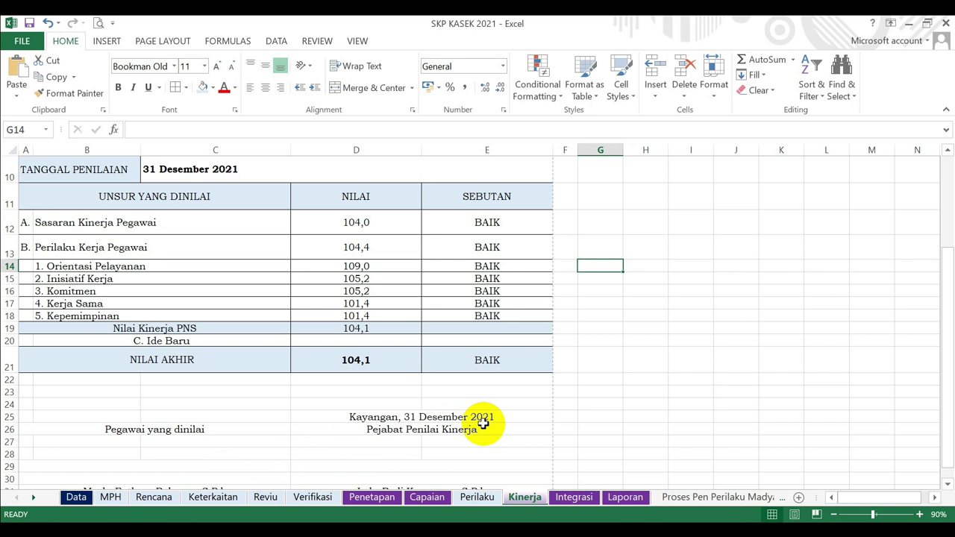
left_click(582, 341)
key("Up")
key("Up")
key("Up")
key("Up")
key("Up")
key("Up")
key("Up")
key("Up")
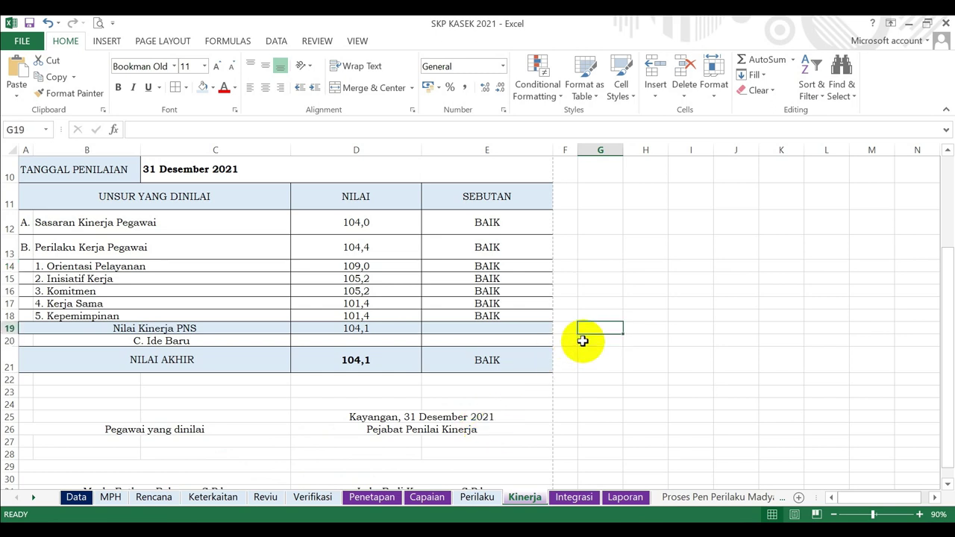
key("Up")
key("Up")
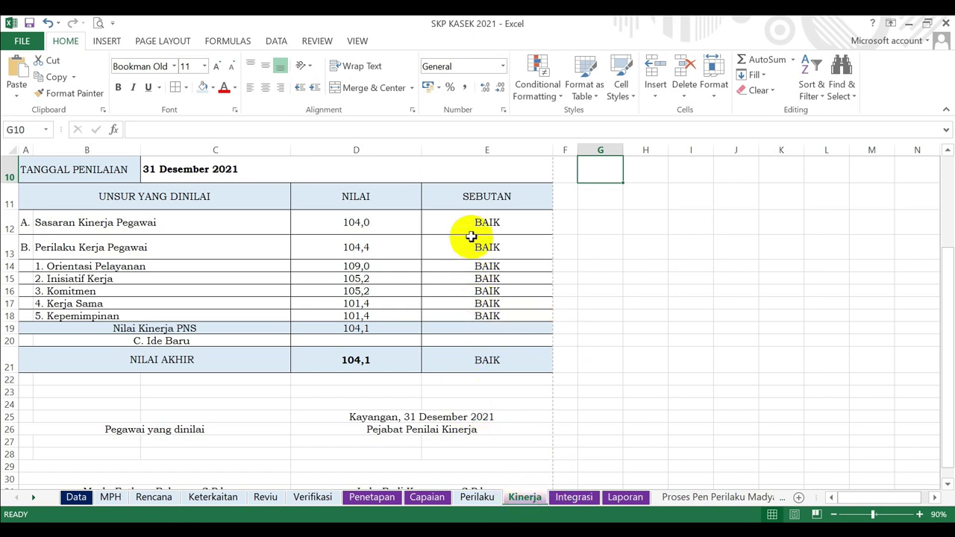
Examine the Sebutan column on the Kinerja sheet, from its header through the Kepemimpinan rating.
left_click(469, 230)
key("Up")
key("Up")
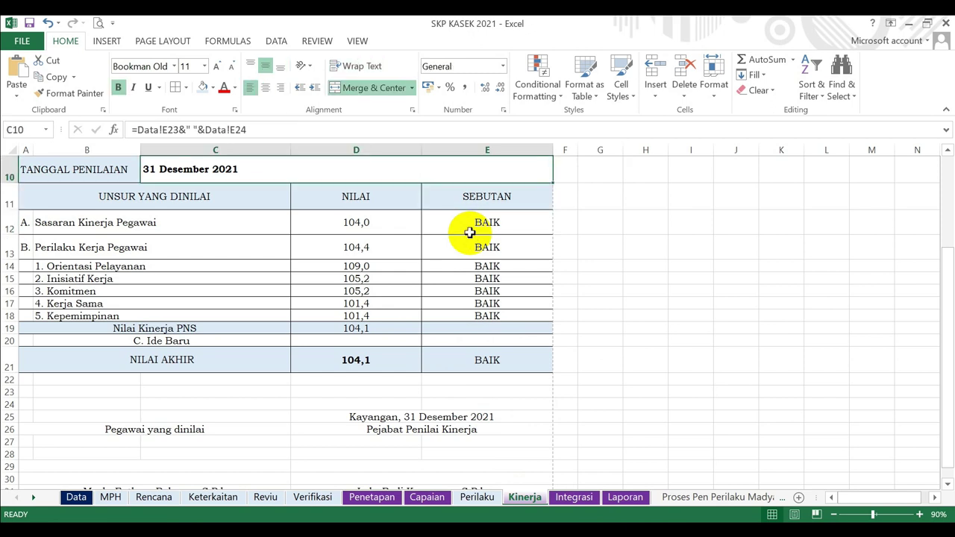
left_click(470, 233)
key("Down")
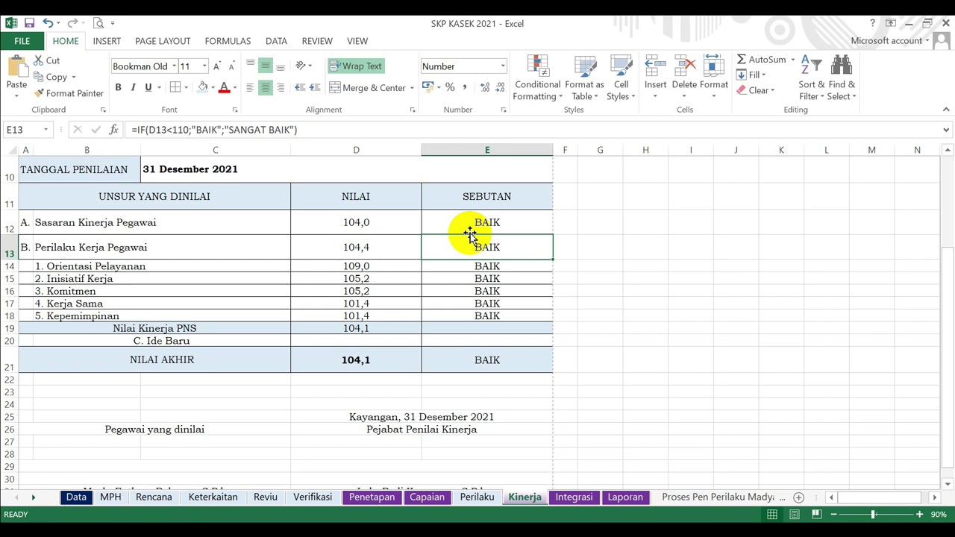
left_click(465, 198)
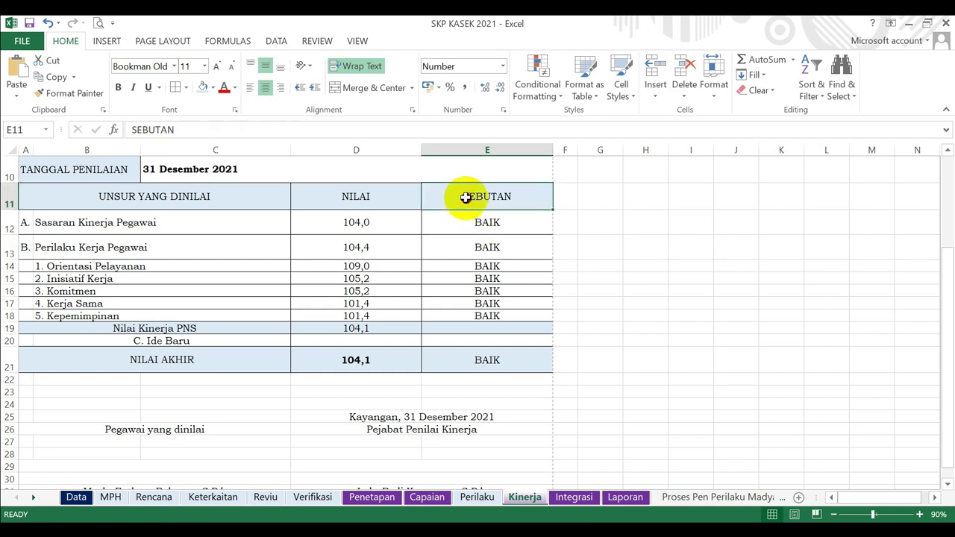
left_click(484, 317)
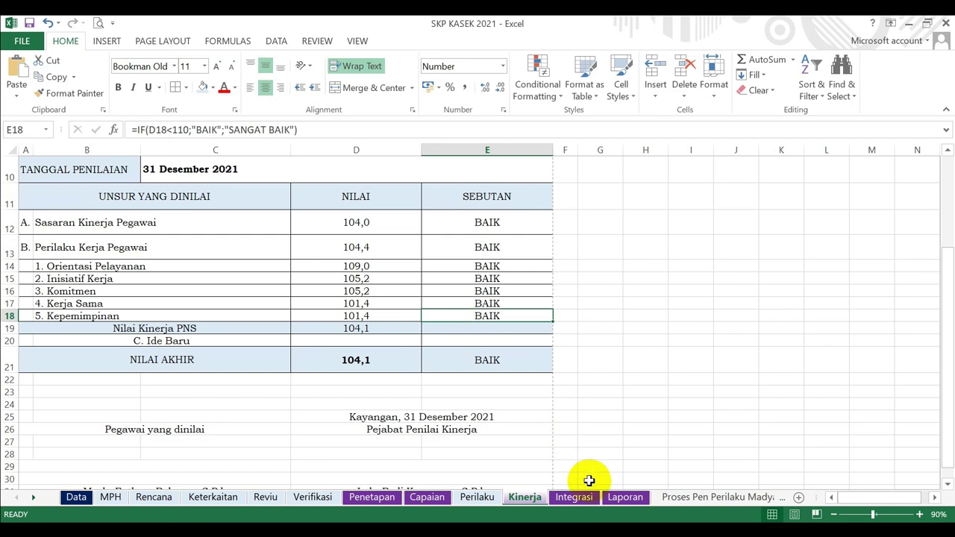
Open the Laporan sheet and review the report from the Nilai SKP row down to the final signature block.
left_click(626, 497)
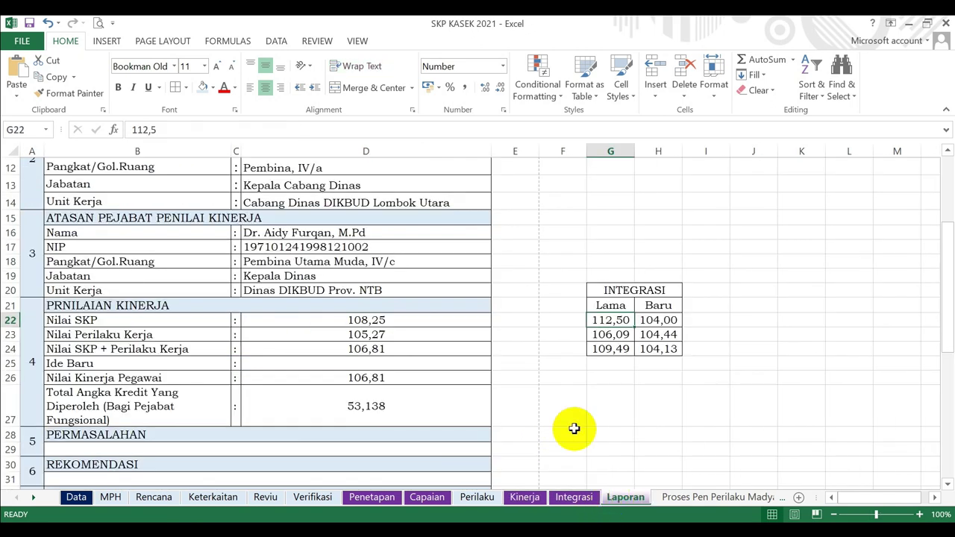
left_click(532, 377)
left_click(405, 326)
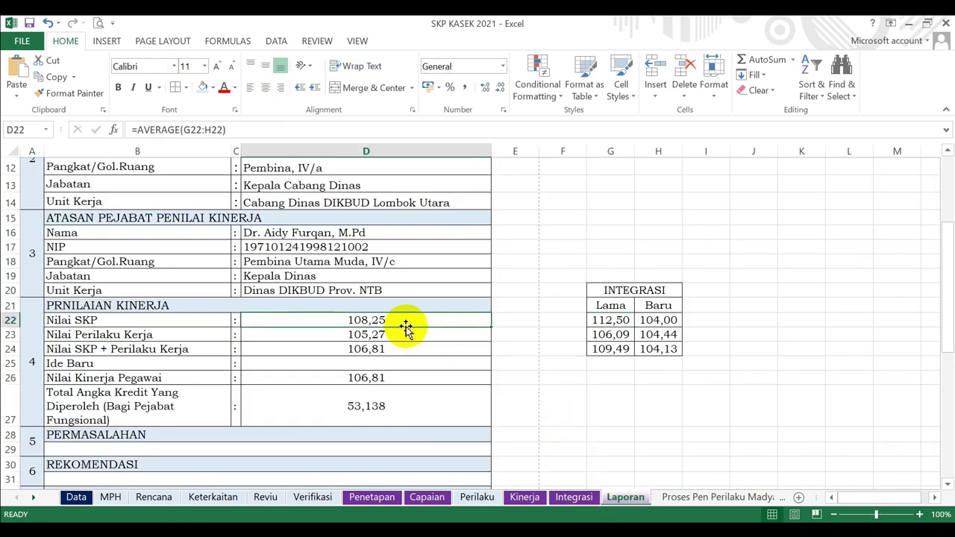
key("Down")
key("Down")
key("Down")
key("Down")
key("Down")
key("Down")
key("Down")
key("Down")
key("Down")
key("Down")
key("Down")
key("Down")
key("Down")
key("Down")
key("Down")
key("Down")
key("Down")
key("Down")
key("Down")
key("Down")
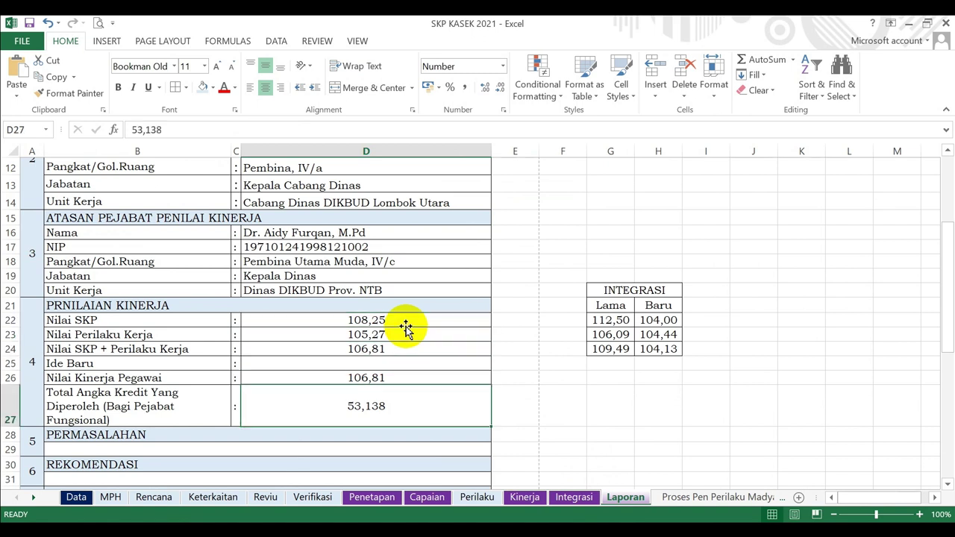
key("Down")
key("Down")
key("Down")
key("Down")
key("Down")
key("Down")
key("Down")
key("Down")
key("Down")
key("Down")
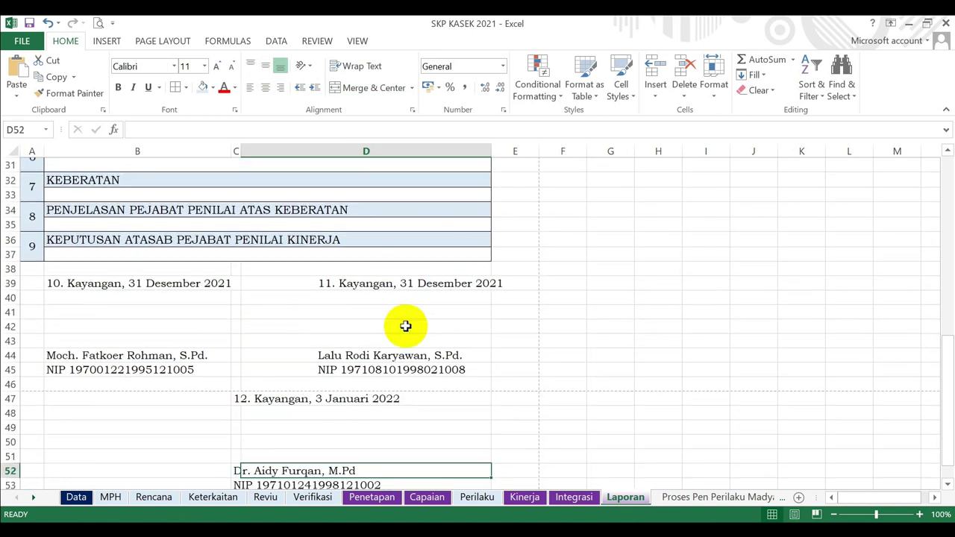
Inspect signature blocks 10, 11 and 12 of the report, including the cells holding the signatories' names.
left_click(153, 296)
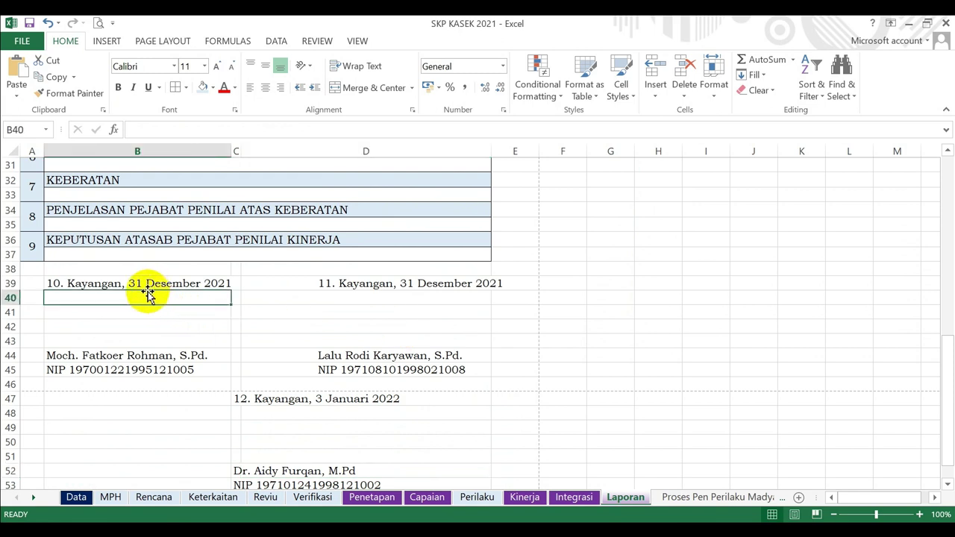
left_click(95, 356)
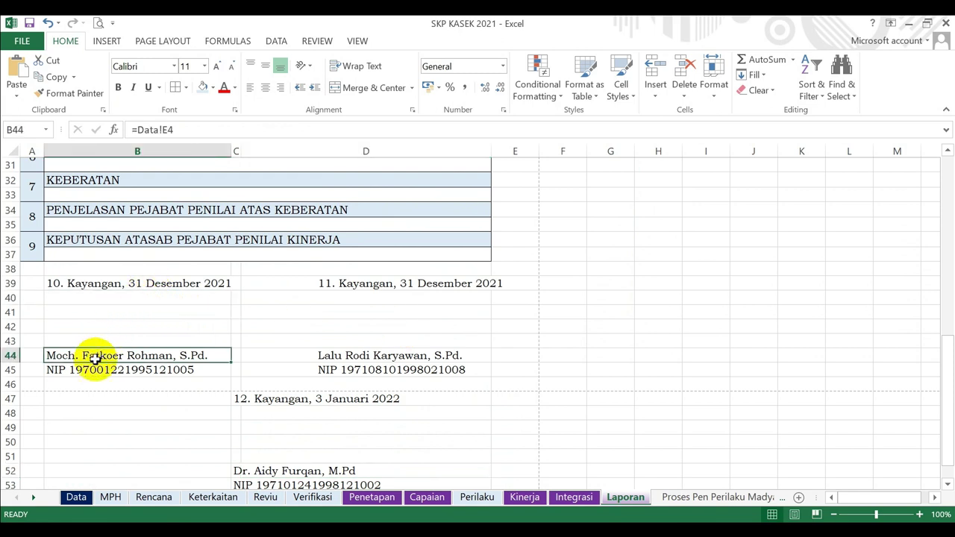
left_click(362, 358)
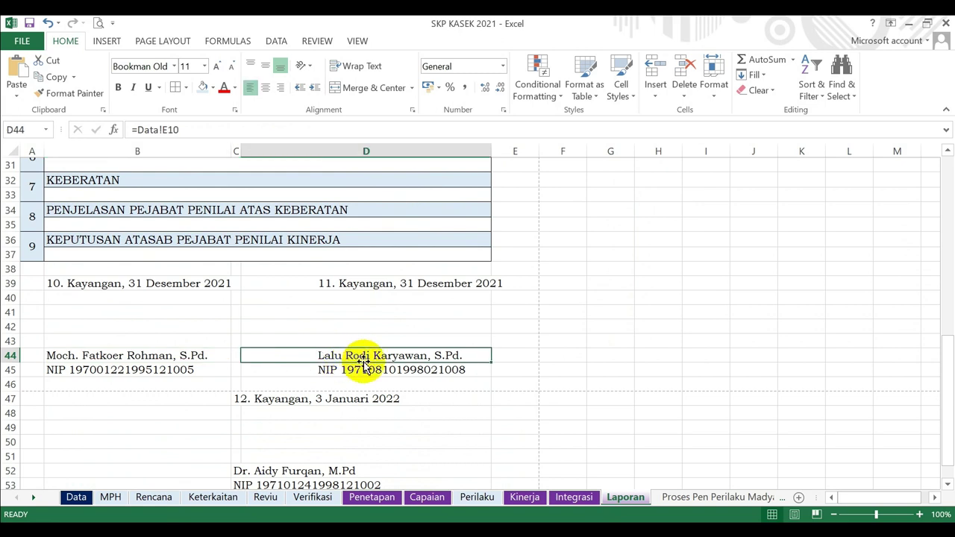
left_click(310, 436)
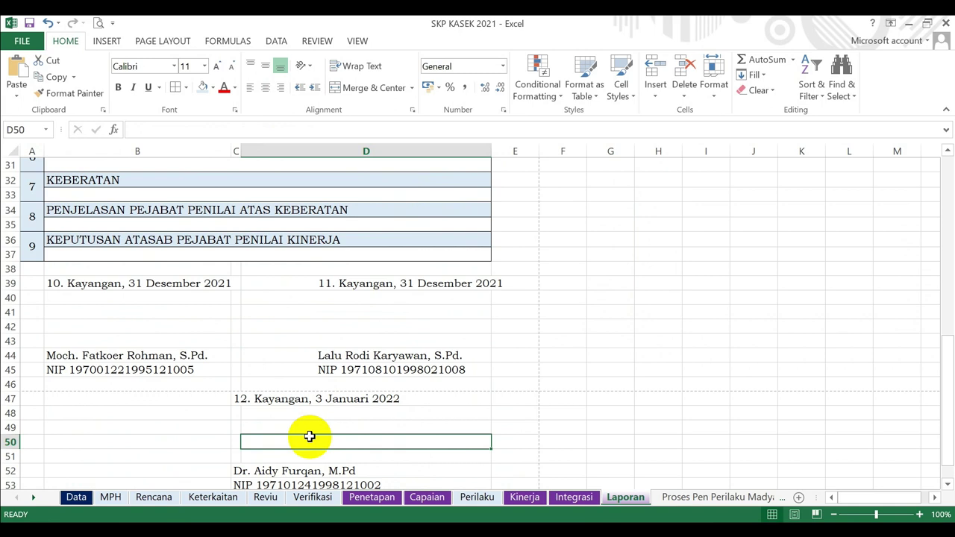
Review the report upward from signature block 12 through the Keberatan and Rekomendasi sections to Permasalahan.
key("Up")
key("Up")
key("Up")
key("Up")
key("Up")
key("Up")
key("Up")
key("Up")
key("Up")
key("Up")
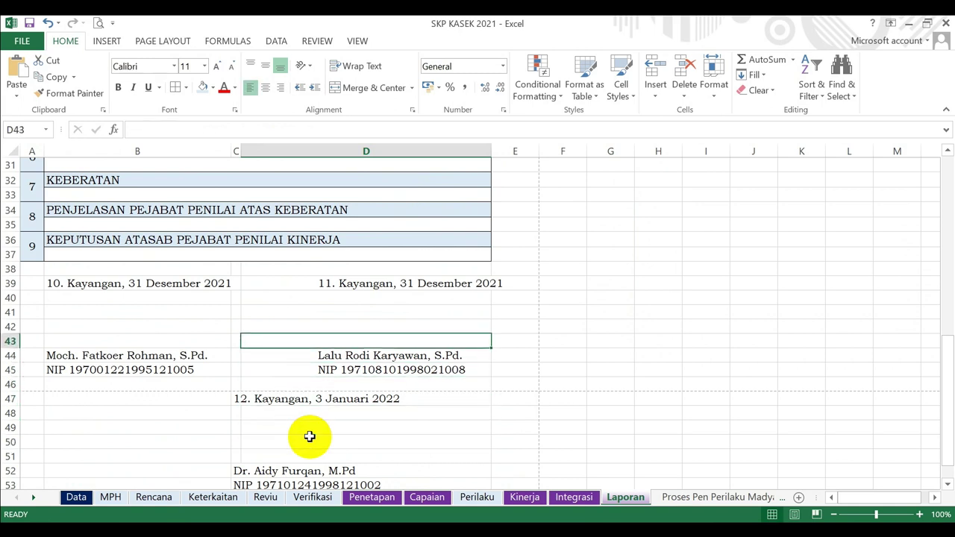
key("Up")
key("Up")
key("Up")
key("Up")
key("Up")
key("Up")
key("Up")
key("Up")
key("Up")
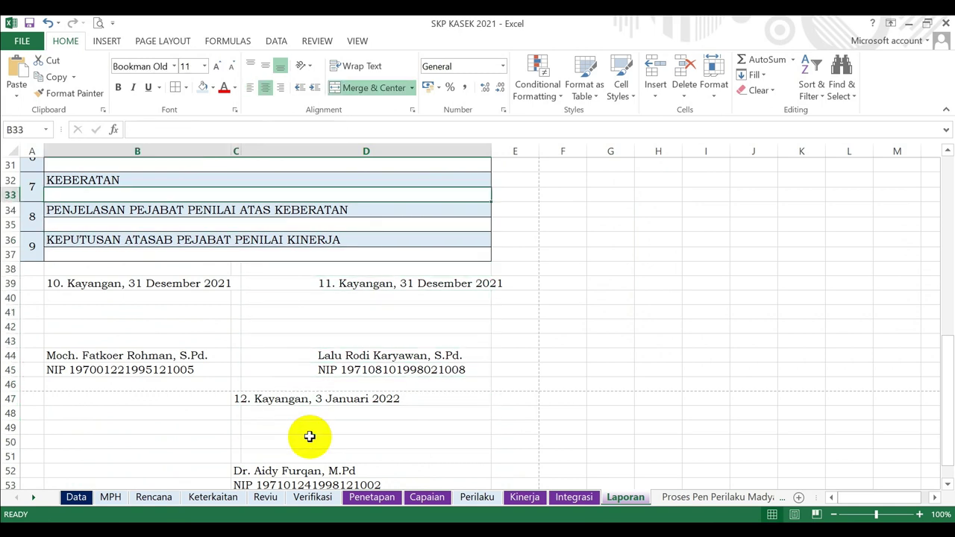
key("Up")
key("Up")
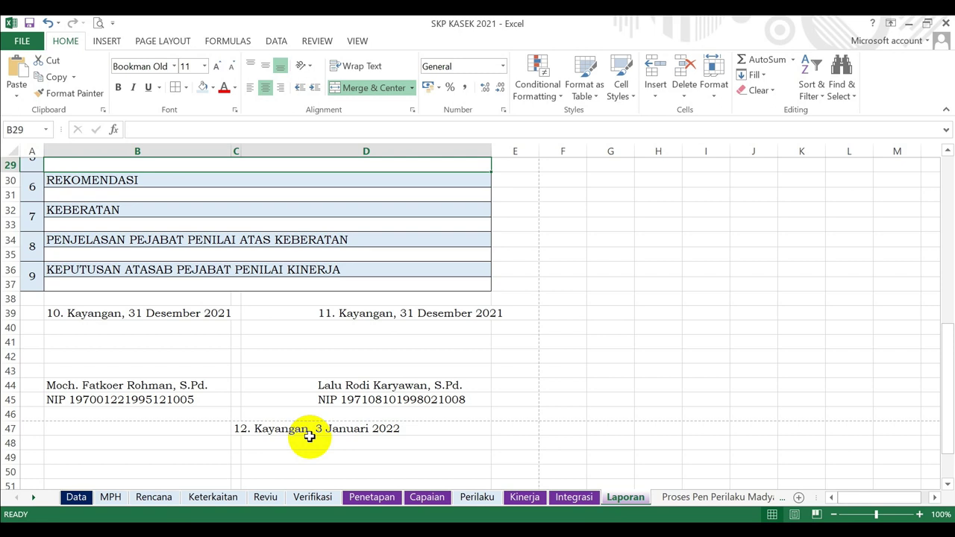
Check the report from signature block 11 back up to the employee details in section 1.
left_click(276, 385)
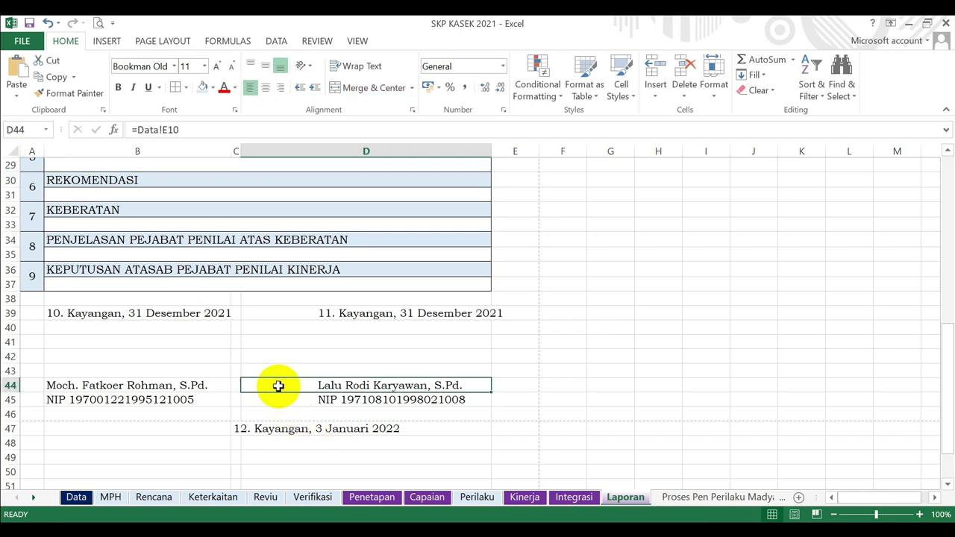
left_click(188, 296)
key("Up")
key("Up")
key("Up")
key("Up")
key("Up")
key("Up")
key("Up")
key("Up")
key("Up")
key("Up")
key("Up")
key("Up")
key("Up")
key("Up")
key("Up")
key("Up")
key("Up")
key("Up")
key("Up")
key("Up")
key("Up")
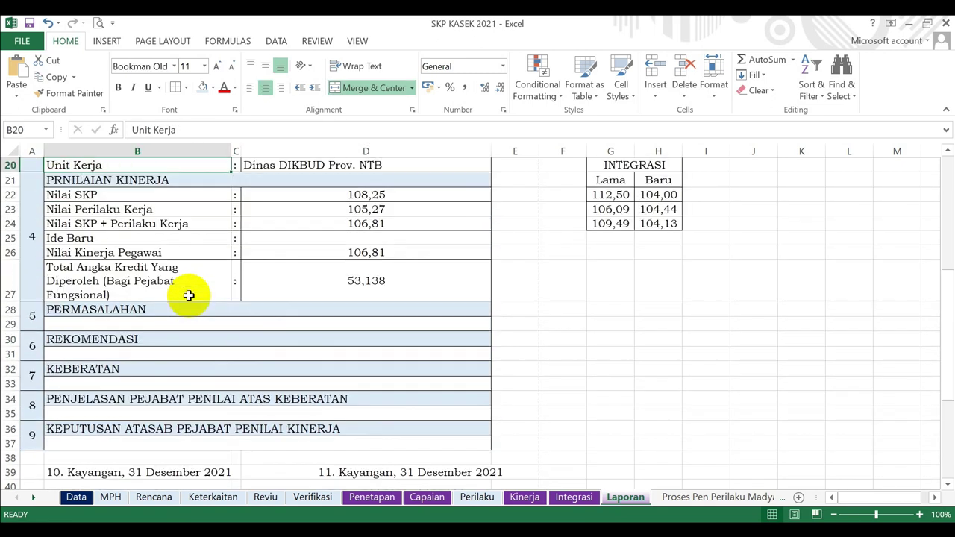
key("Up")
key("Up")
key("Up")
key("Up")
key("Up")
key("Up")
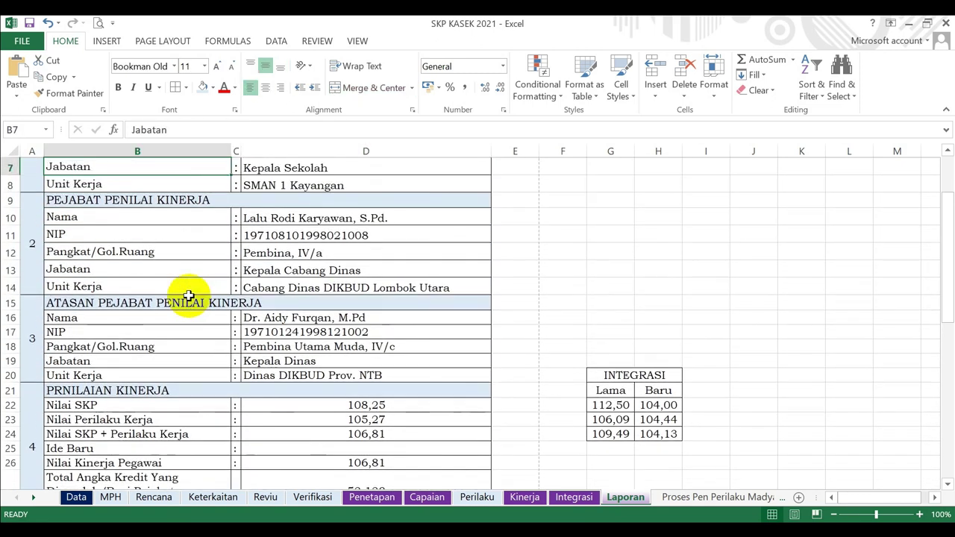
Read through the Laporan sheet from the employee details in section 1 down to the signature area below row 47.
key("Down")
key("Down")
key("Down")
key("Down")
key("Down")
key("Down")
key("Down")
key("Down")
key("Down")
key("Down")
key("Down")
key("Down")
key("Down")
key("Down")
key("Down")
key("Down")
key("Down")
key("Down")
key("Down")
key("Down")
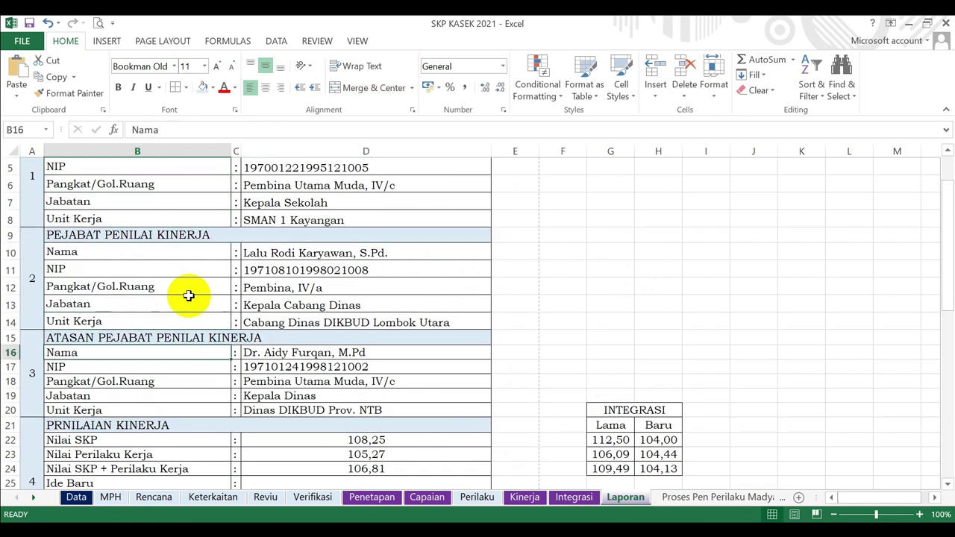
key("Down")
key("Down")
key("Down")
key("Down")
key("Down")
key("Down")
key("Down")
key("Down")
key("Down")
key("Down")
key("Down")
key("Down")
key("Down")
key("Down")
key("Down")
key("Down")
key("Down")
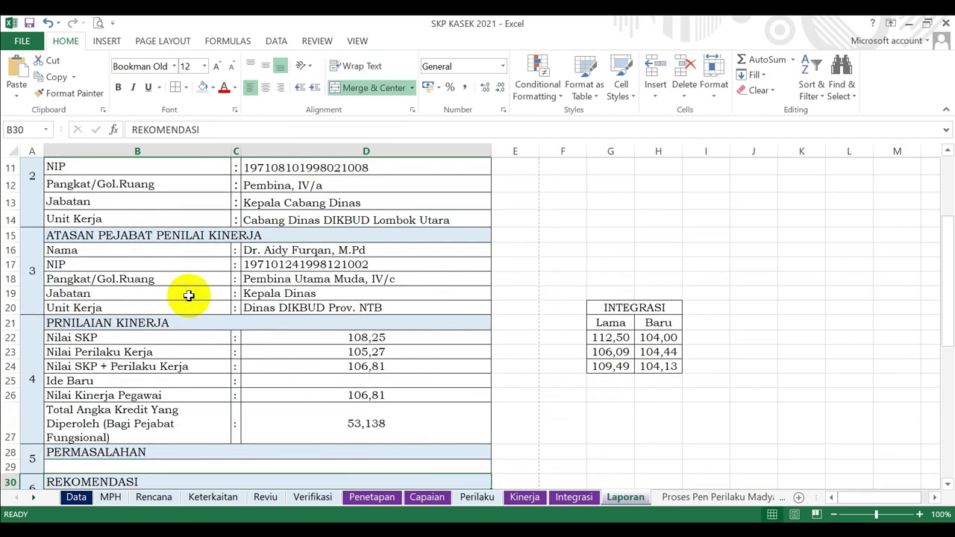
key("Down")
key("Down")
key("Down")
key("Down")
key("Down")
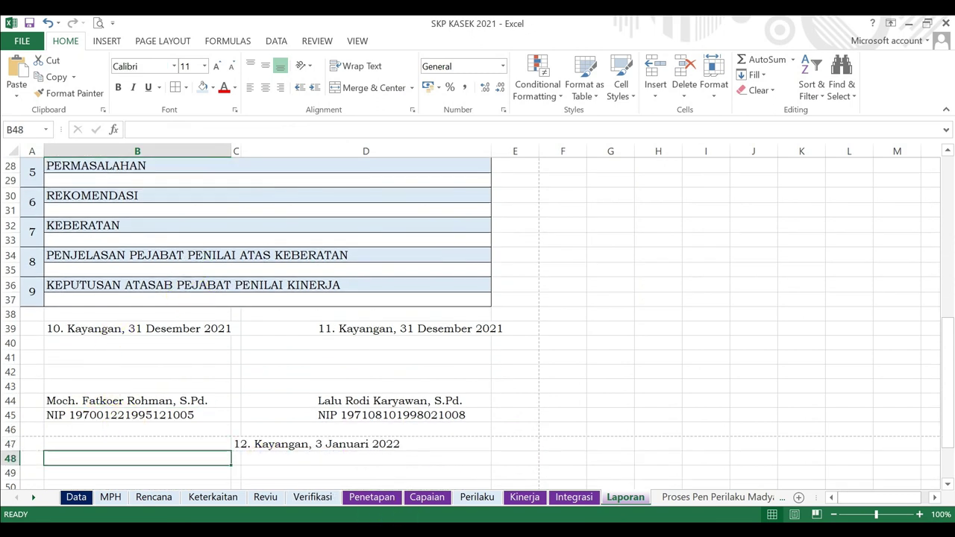
Switch to Chrome, open the Permen PANRB No. 8 Tahun 2021 PDF and go back to page 145 on performance assessment documents.
key("alt+Tab")
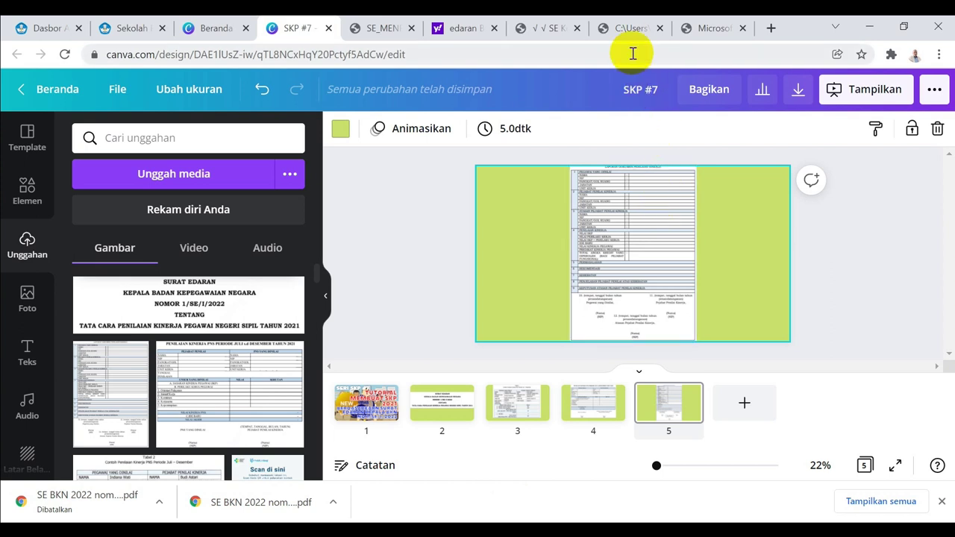
left_click(628, 31)
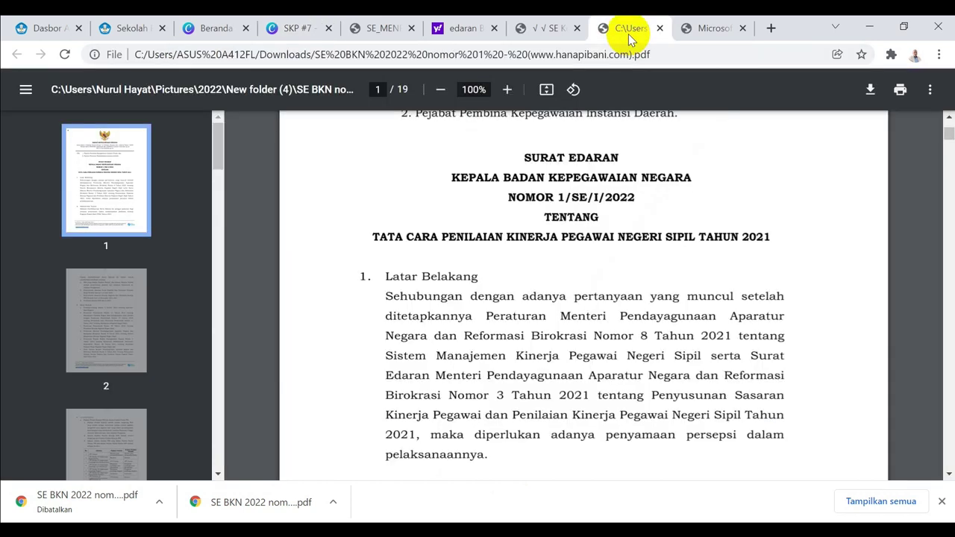
left_click(705, 30)
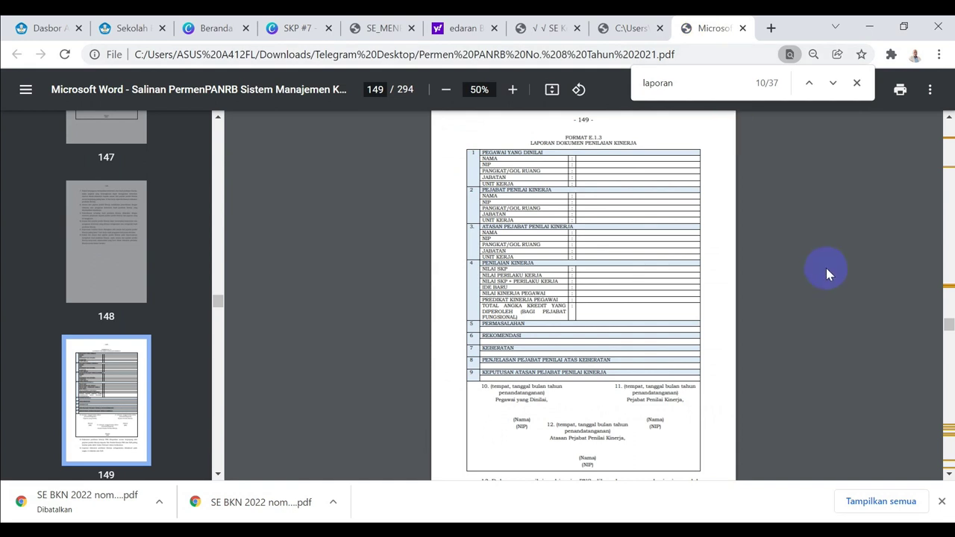
scroll(834, 242, "up", 8)
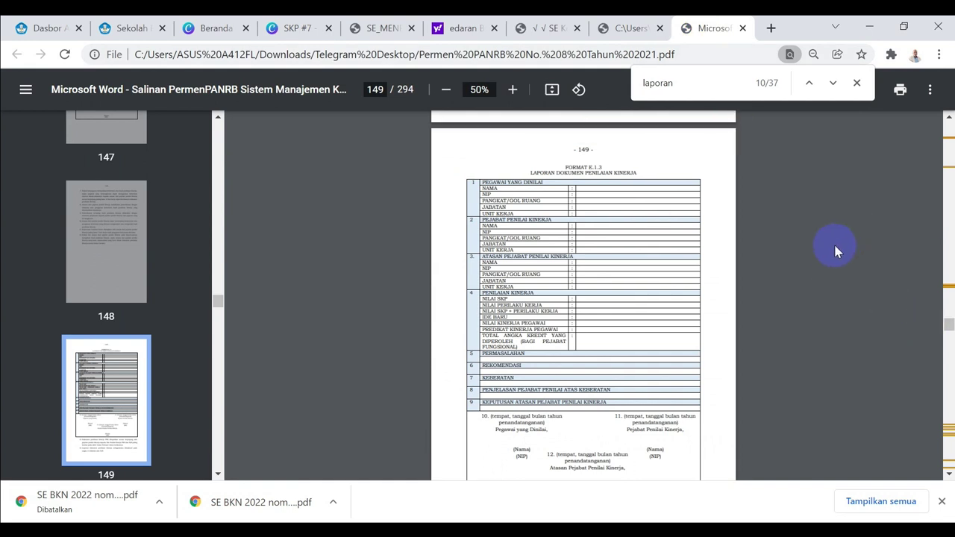
scroll(833, 251, "up", 8)
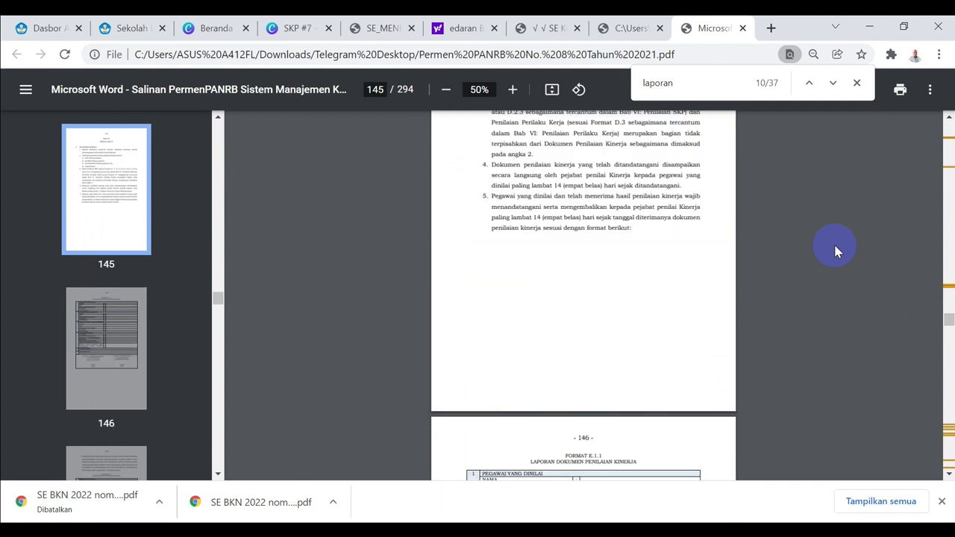
Examine the Laporan Dokumen Penilaian Kinerja formats and accompanying rules on pages 146 to 149, through Format E.1.3's signature blocks.
scroll(834, 251, "down", 6)
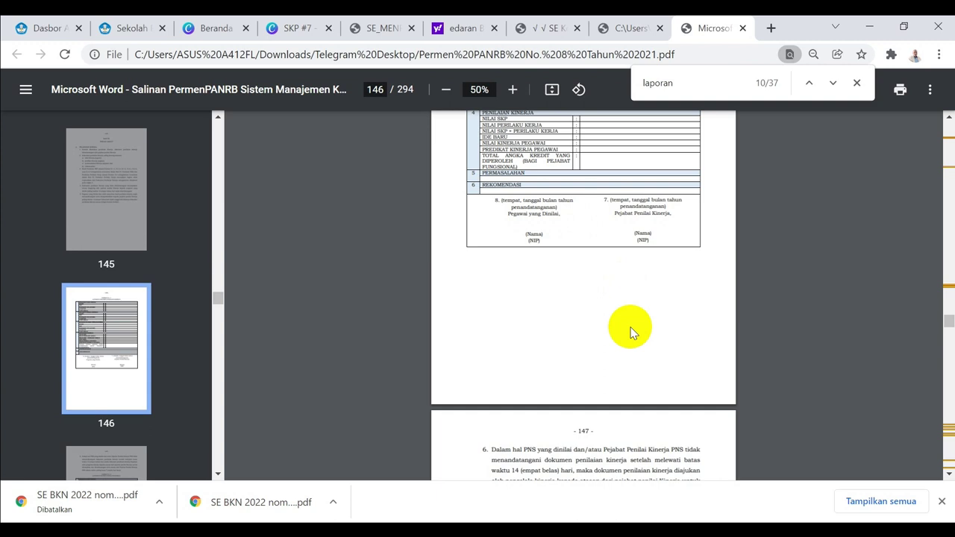
scroll(631, 332, "down", 6)
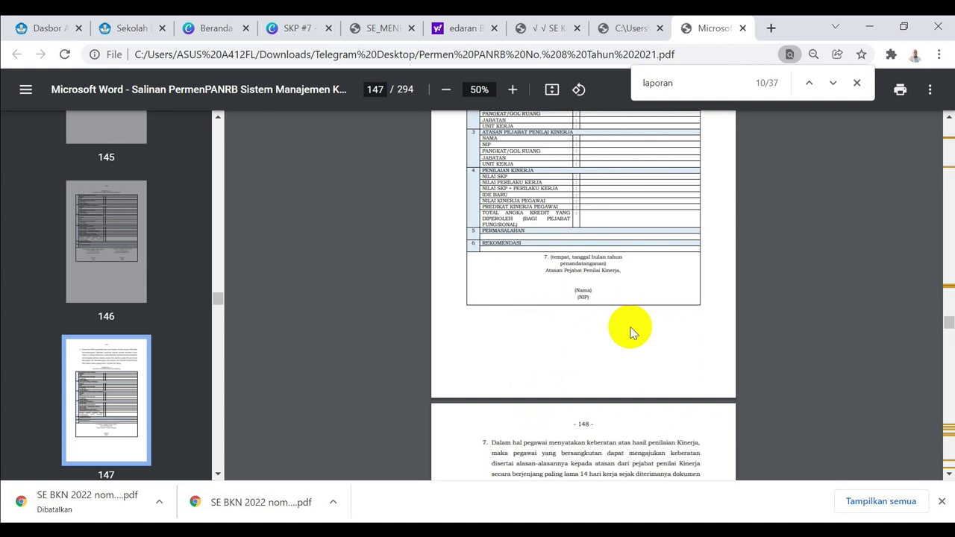
scroll(630, 332, "down", 5)
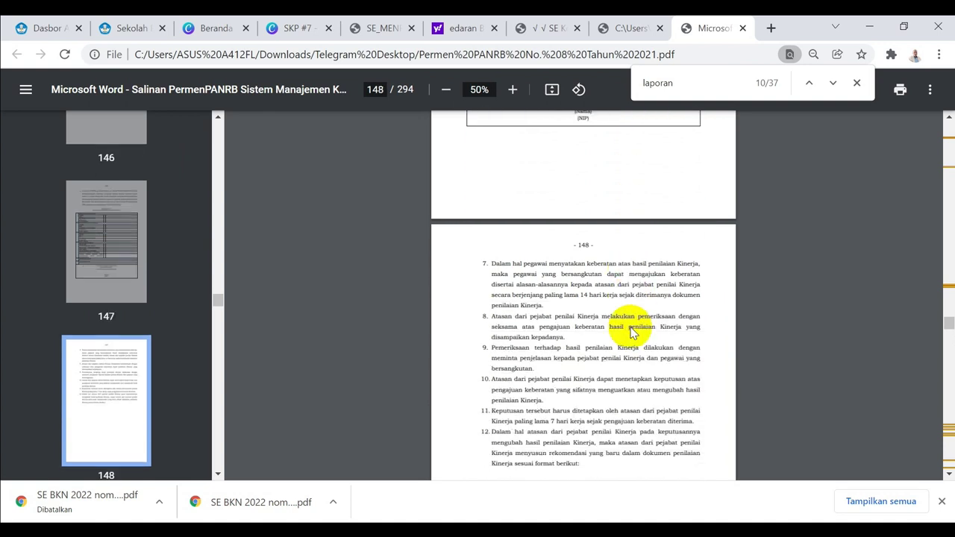
scroll(631, 332, "down", 4)
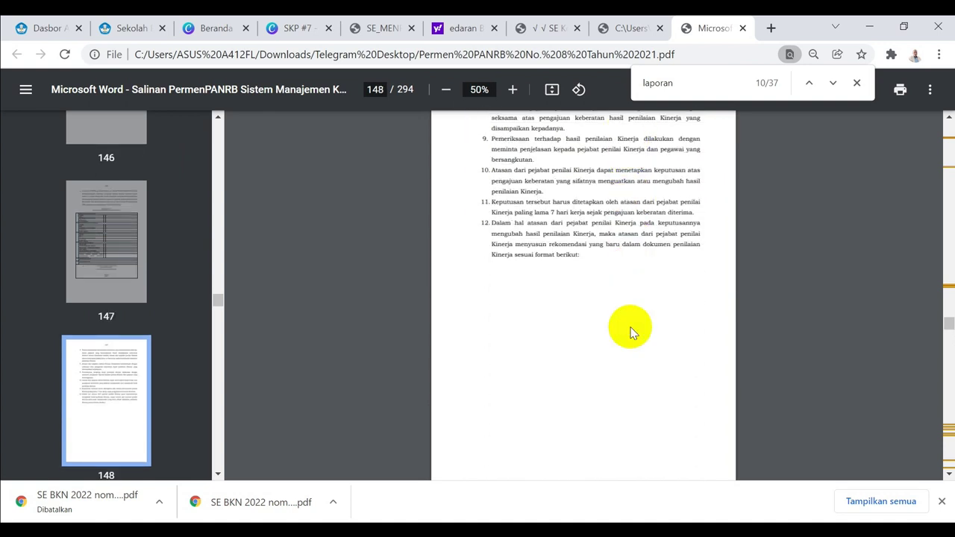
scroll(631, 332, "down", 8)
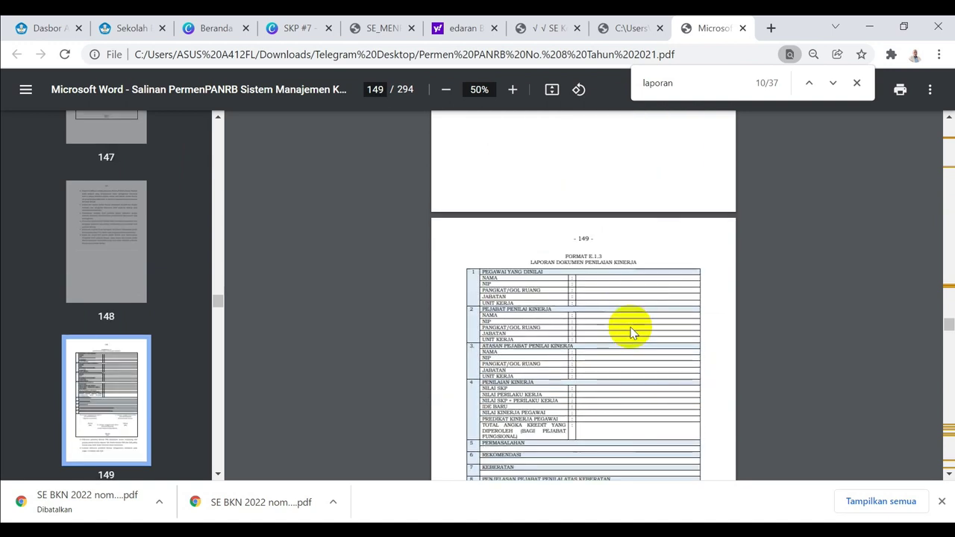
scroll(631, 332, "down", 8)
scroll(630, 332, "up", 3)
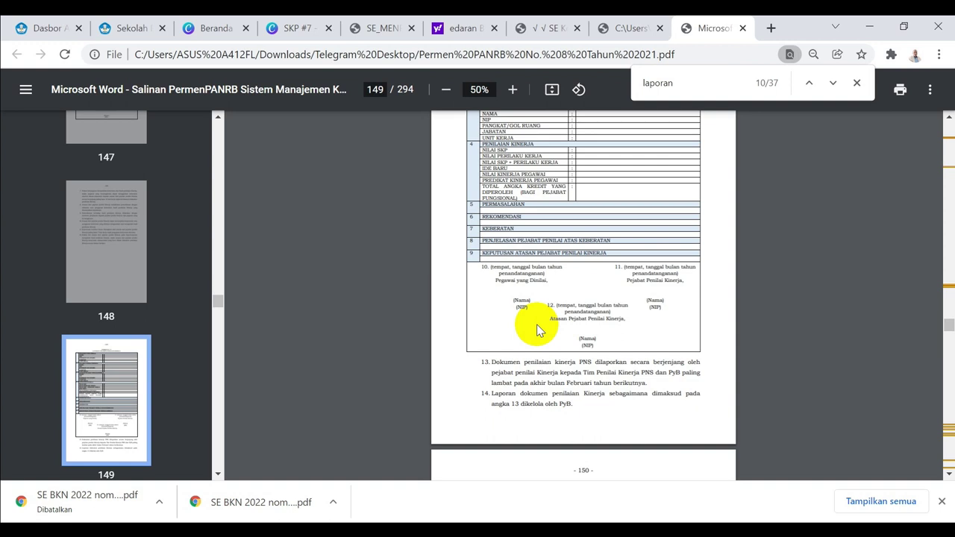
Compare the Laporan Dokumen Penilaian Kinerja formats and their signature blocks again, from Format E.1.1 on page 146 to item 15 on page 150.
scroll(538, 331, "up", 10)
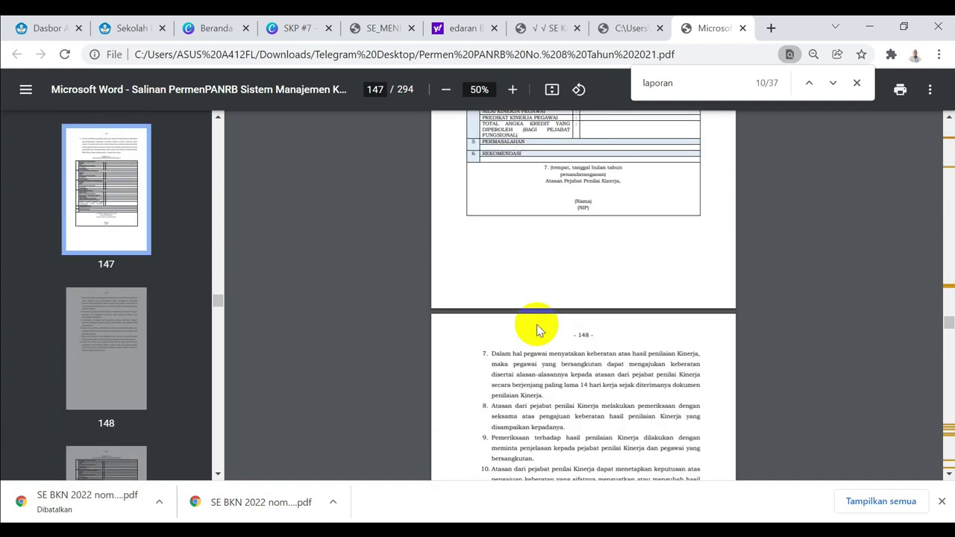
scroll(538, 330, "up", 8)
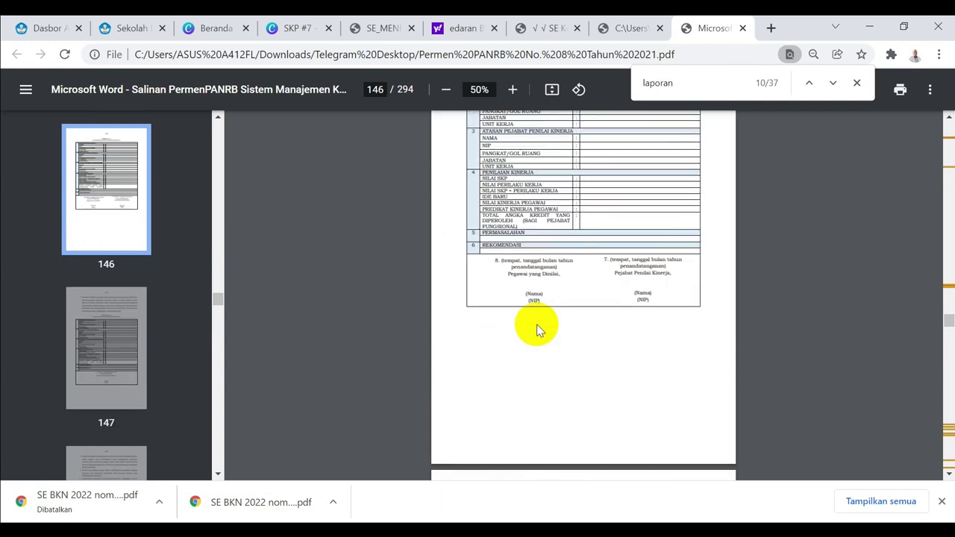
scroll(539, 330, "up", 2)
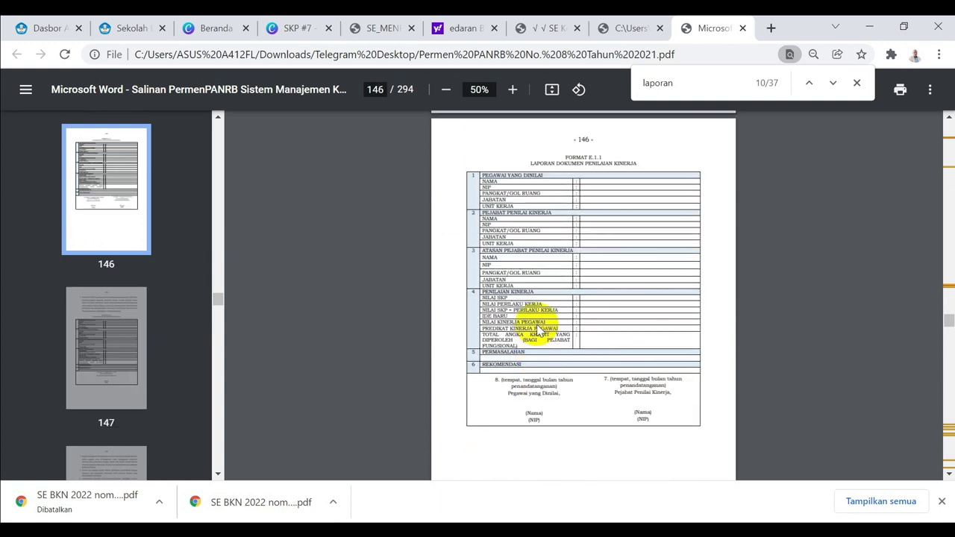
scroll(539, 330, "down", 15)
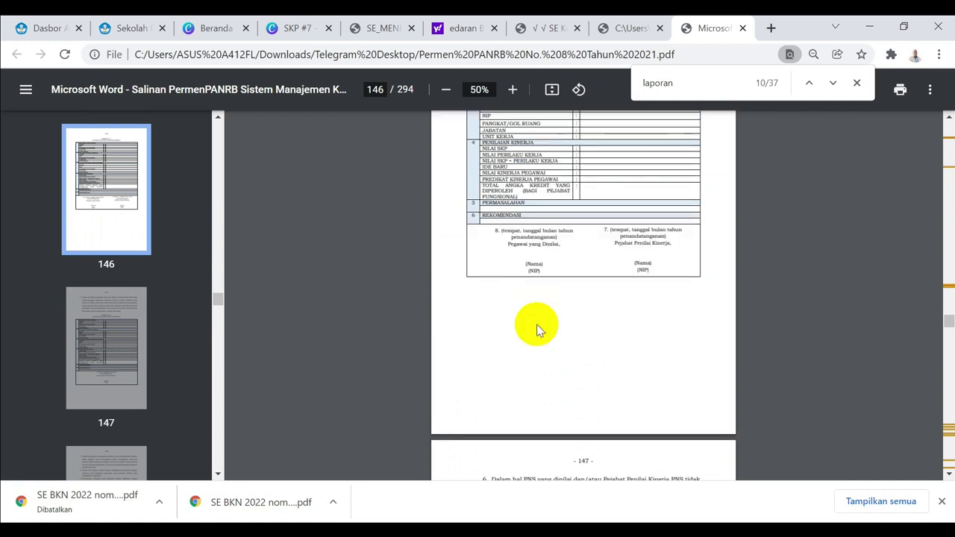
scroll(539, 331, "down", 10)
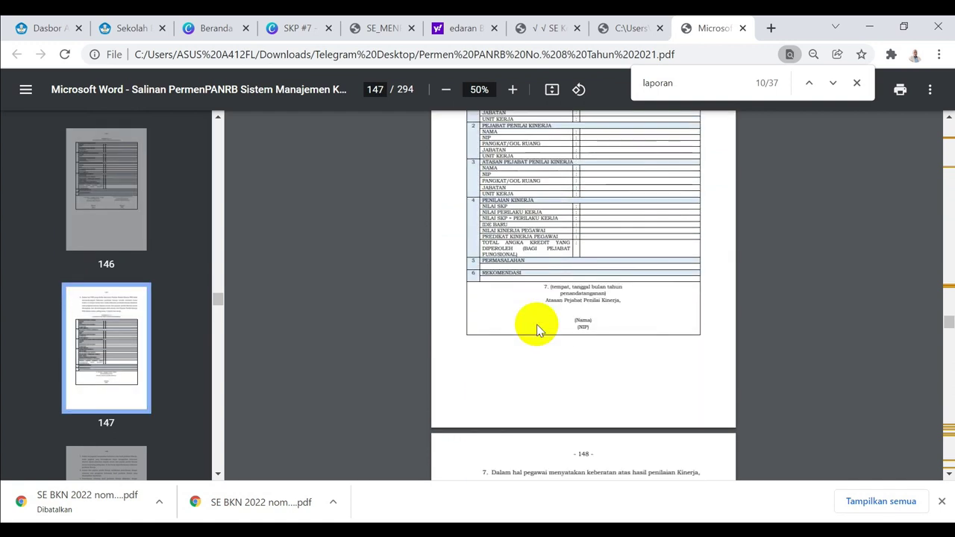
scroll(539, 331, "down", 20)
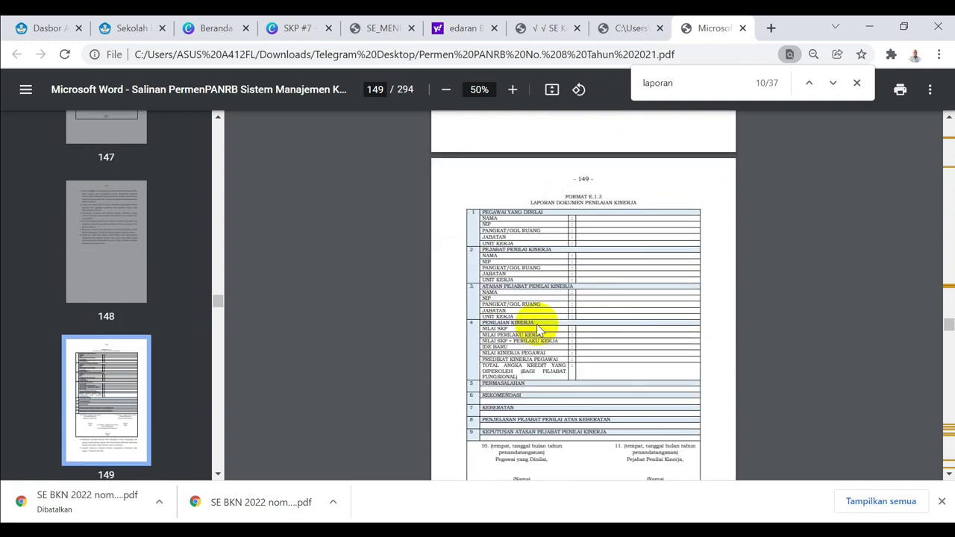
scroll(539, 330, "up", 3)
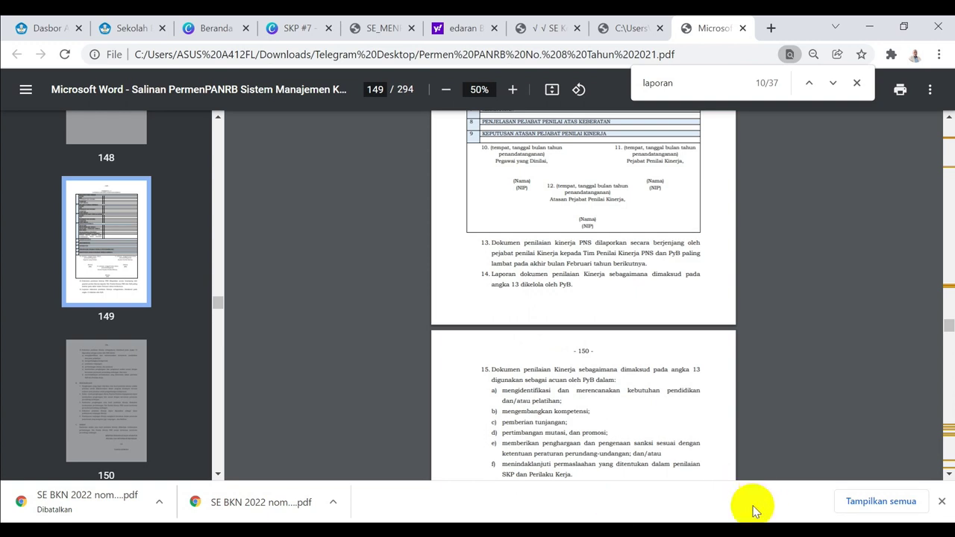
Switch back to the SKP KASEK 2021 workbook in Excel and go up the Laporan sheet to sections 3 and 4.
key("alt+Tab")
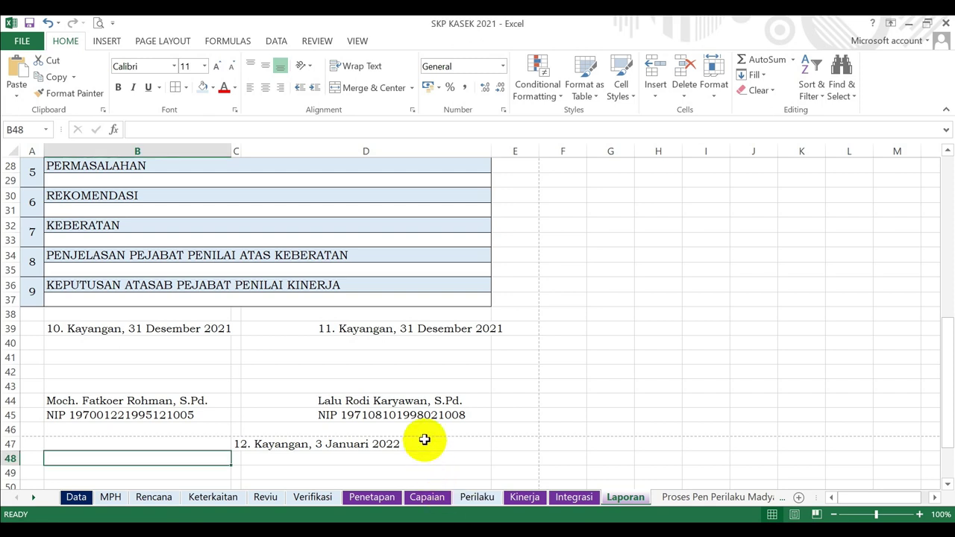
left_click(424, 440)
left_click(496, 382)
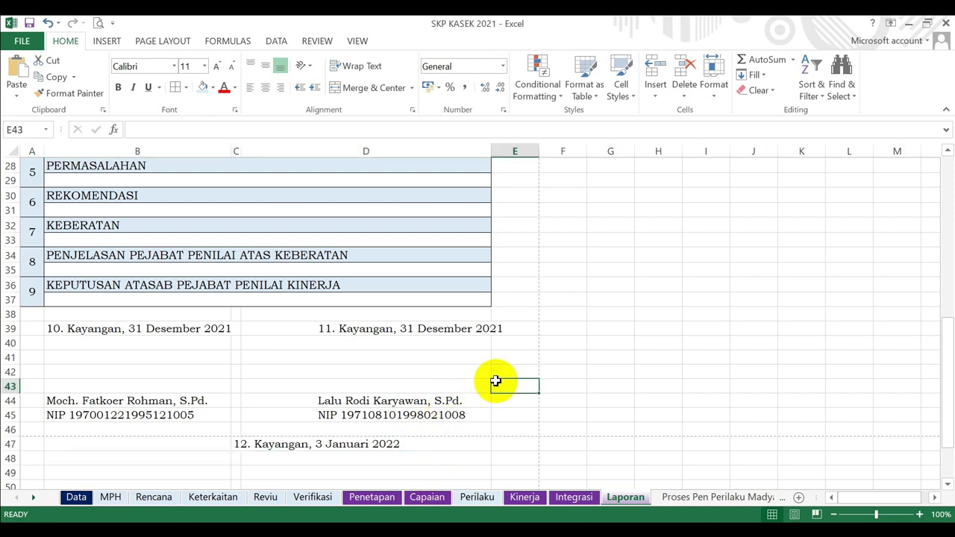
key("Up")
key("Up")
key("Up")
key("Up")
key("Up")
key("Up")
key("Up")
key("Up")
key("Up")
key("Up")
key("Up")
key("Up")
key("Up")
key("Up")
key("Up")
key("Up")
key("Up")
key("Up")
key("Up")
key("Up")
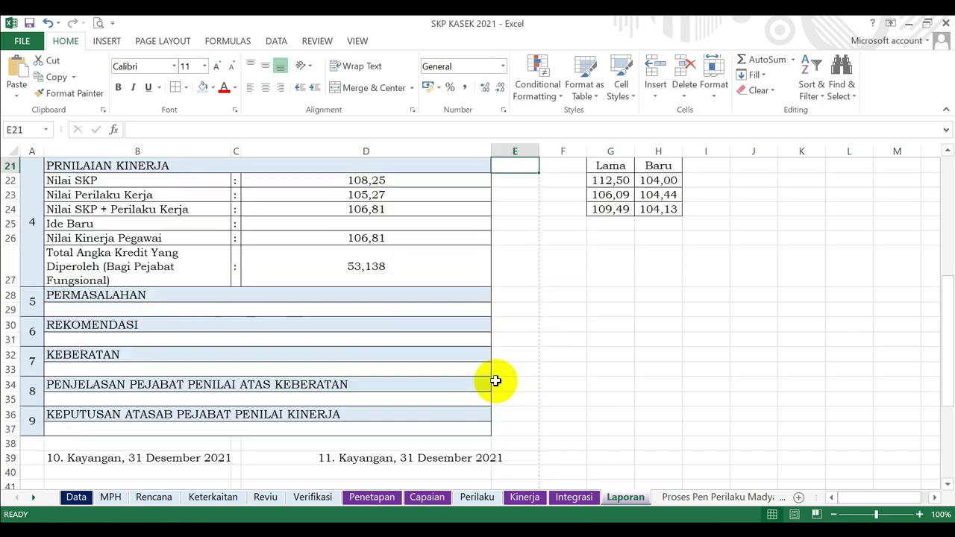
key("Up")
key("Up")
key("Up")
key("Up")
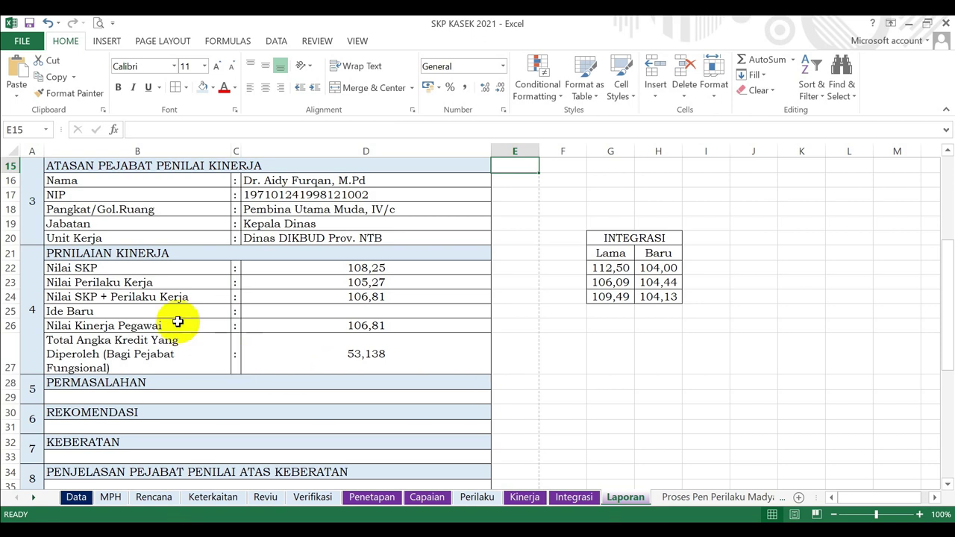
Inspect the section 4 result cells from Nilai SKP to Total Angka Kredit and the formulas behind them.
left_click(108, 270)
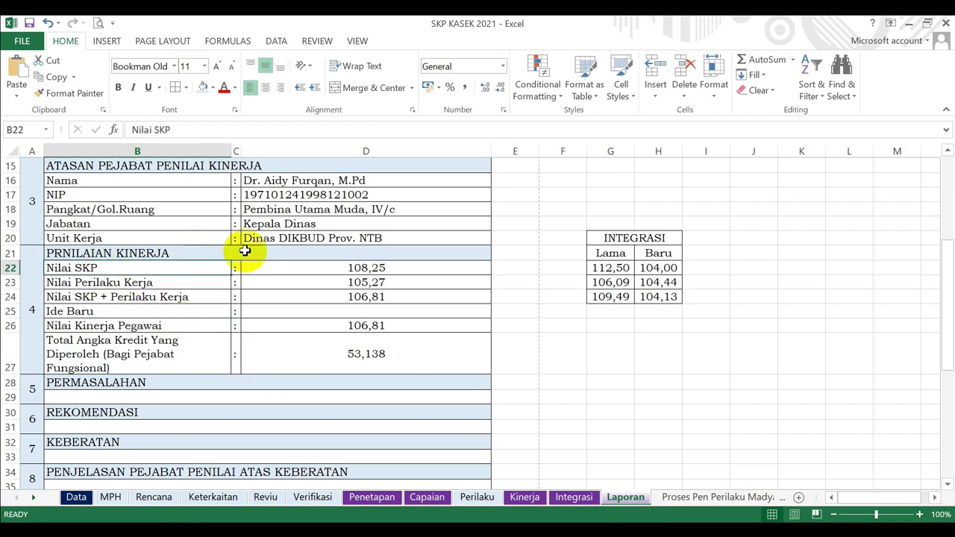
left_click(333, 270)
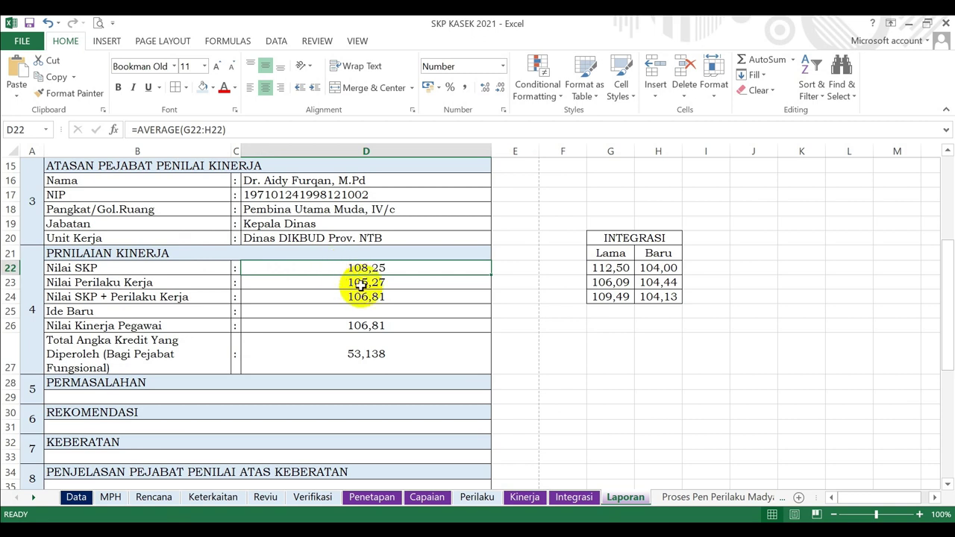
left_click(364, 285)
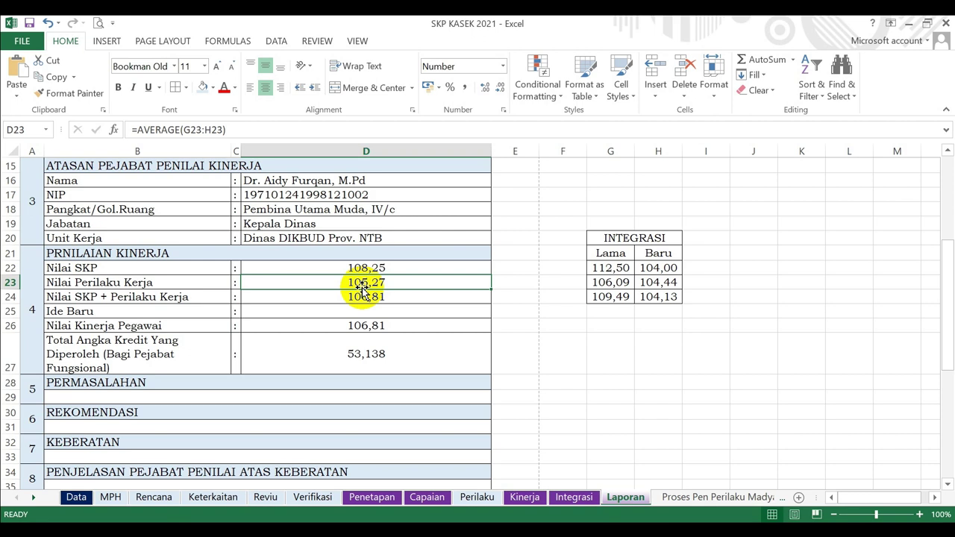
left_click(362, 296)
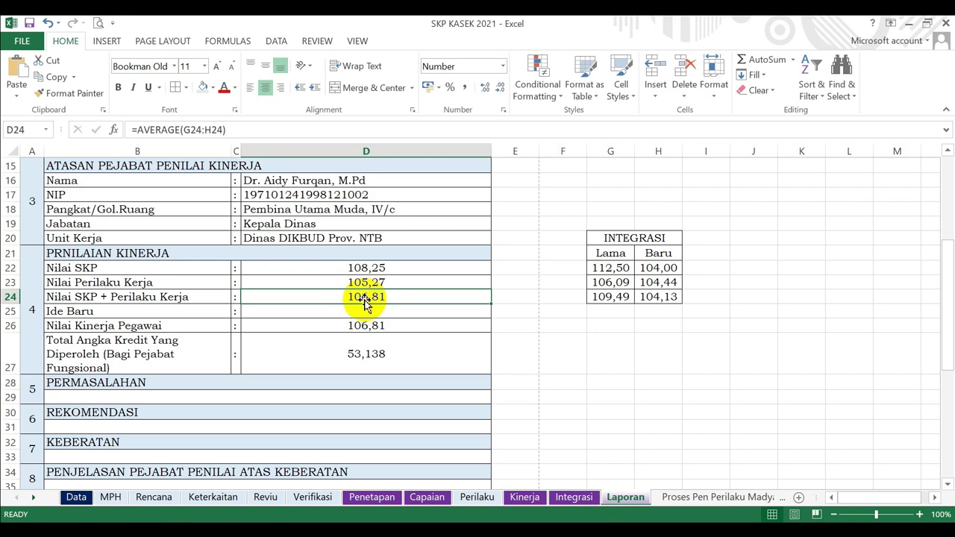
left_click(370, 333)
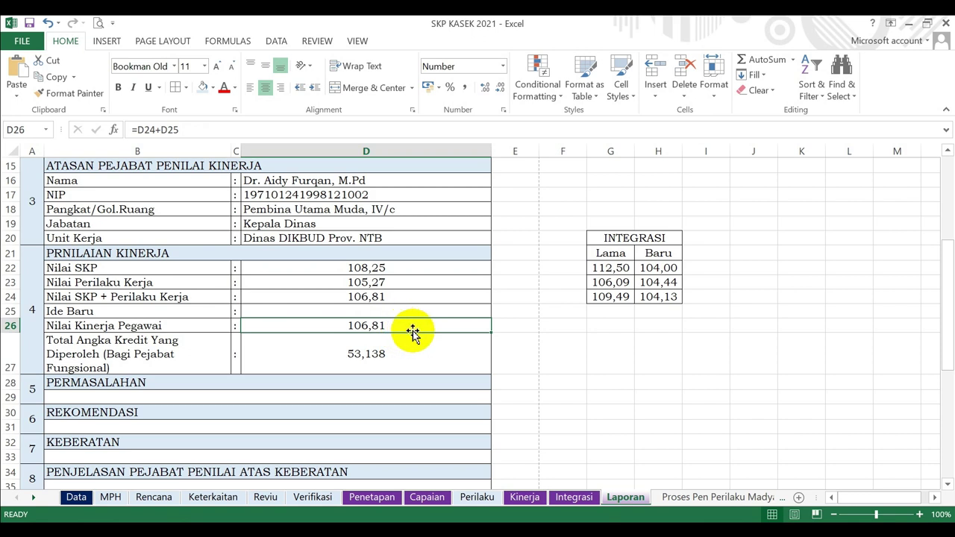
left_click(359, 308)
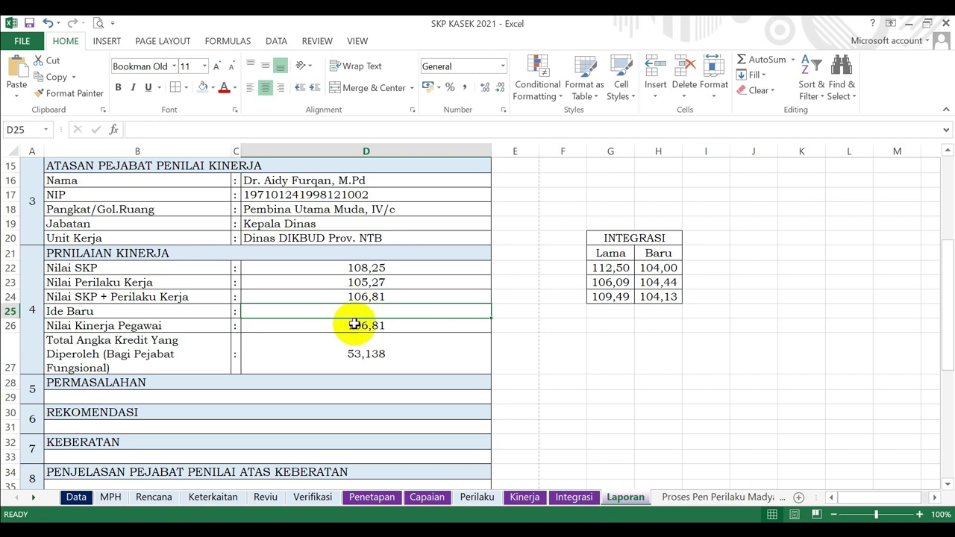
left_click(350, 352)
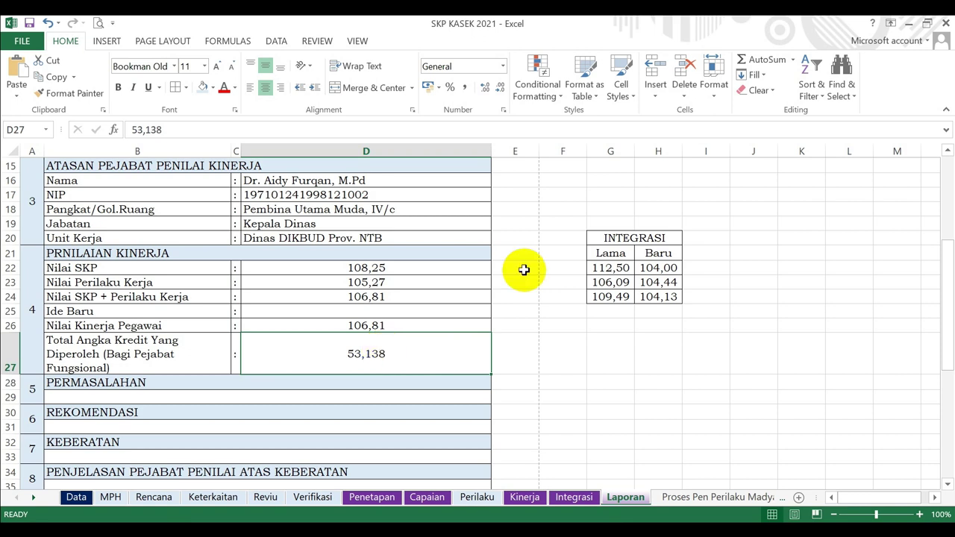
Check the Lama score for Nilai SKP, and trace it to the Konversi sheet of the SKP 2020 workbook, examining its source scores and conversion formulas.
left_click(608, 268)
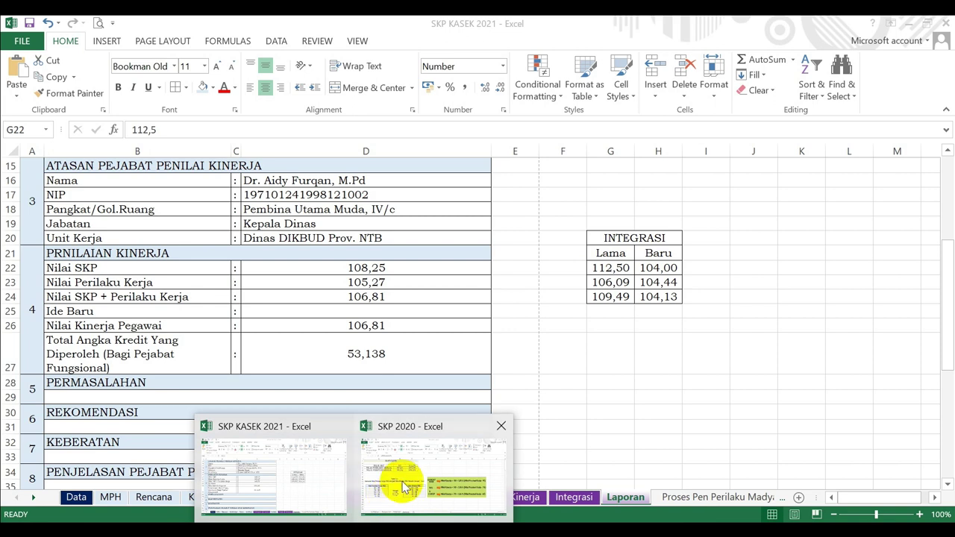
left_click(400, 486)
left_click(355, 267)
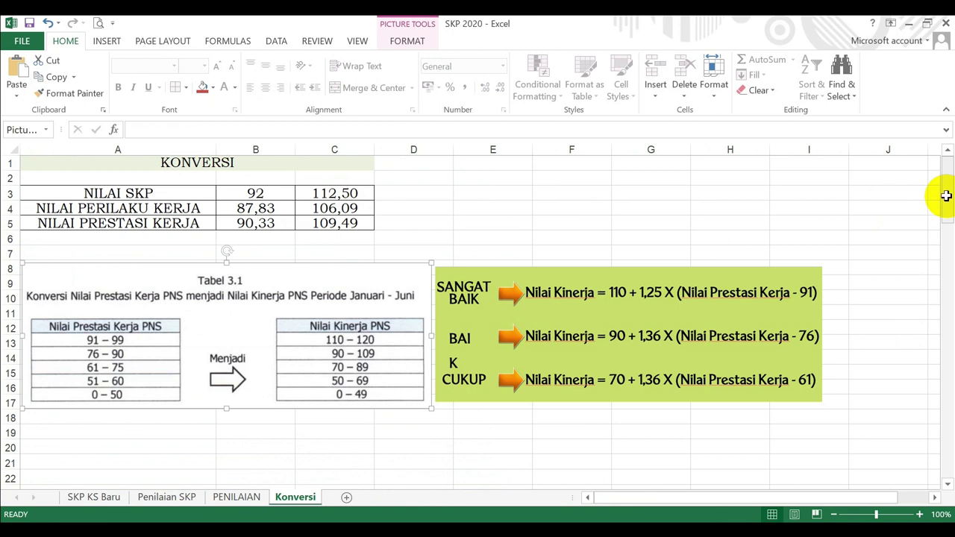
left_click(255, 194)
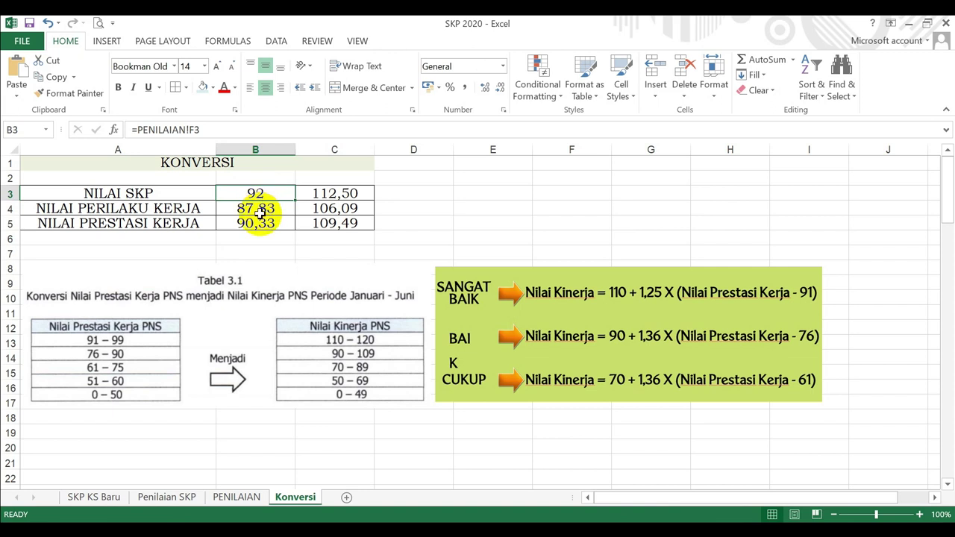
left_click(253, 209)
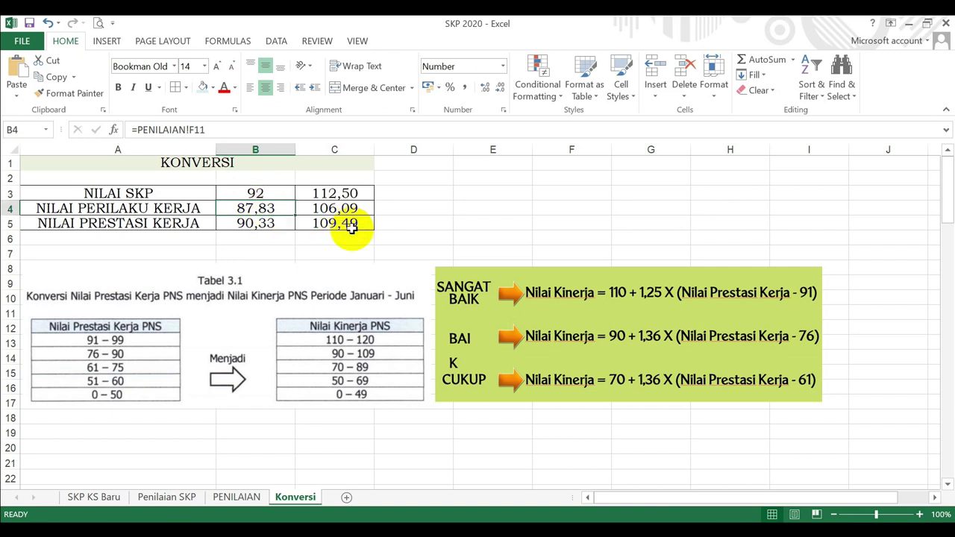
left_click(238, 233)
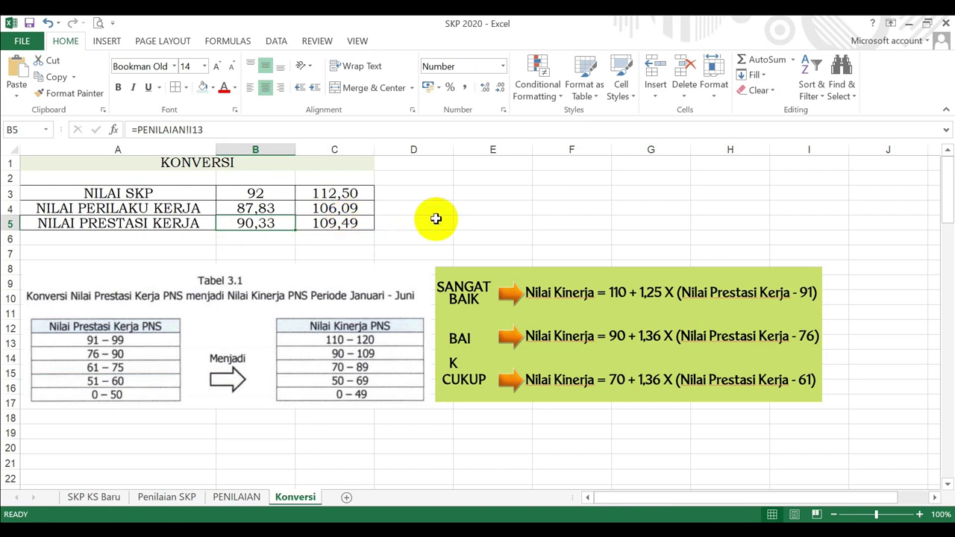
left_click(258, 208)
left_click(256, 193)
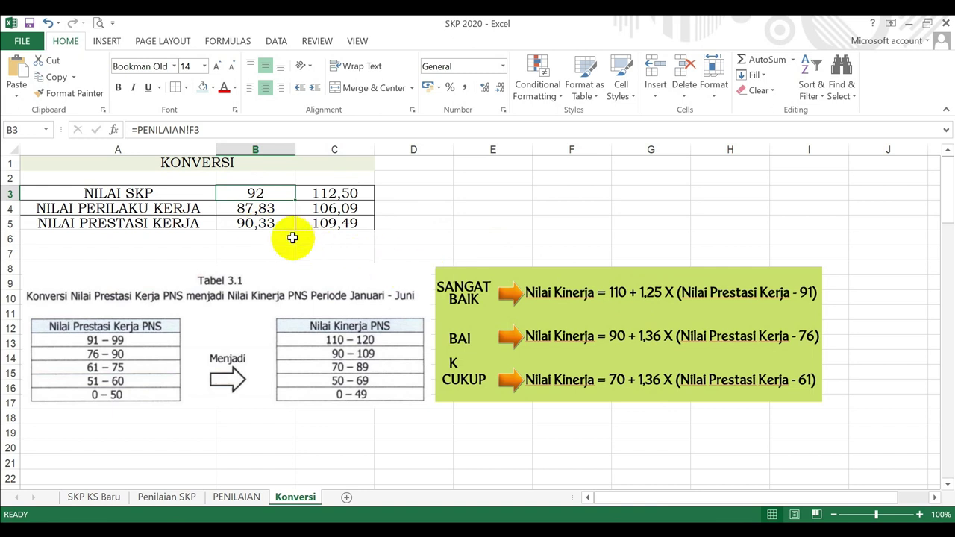
left_click_drag(631, 316, 651, 307)
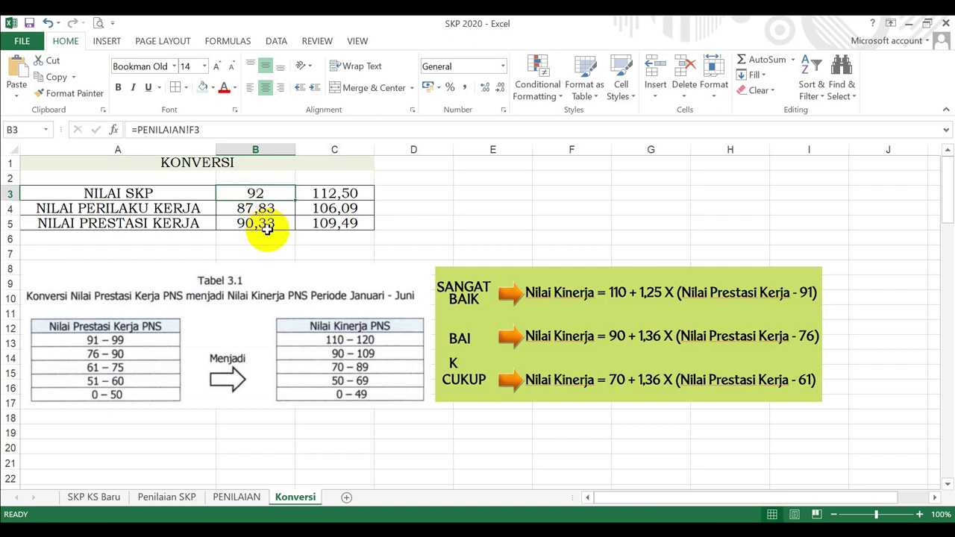
left_click(258, 224)
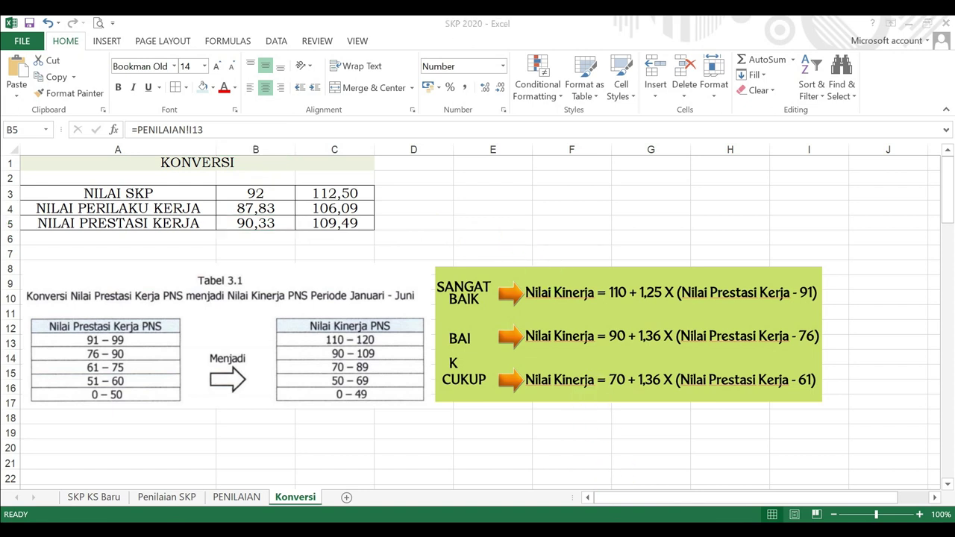
Return to the SKP KASEK 2021 workbook and check the INTEGRASI table's Lama scores and first Baru score against the section 4 items.
mouse_move(354, 529)
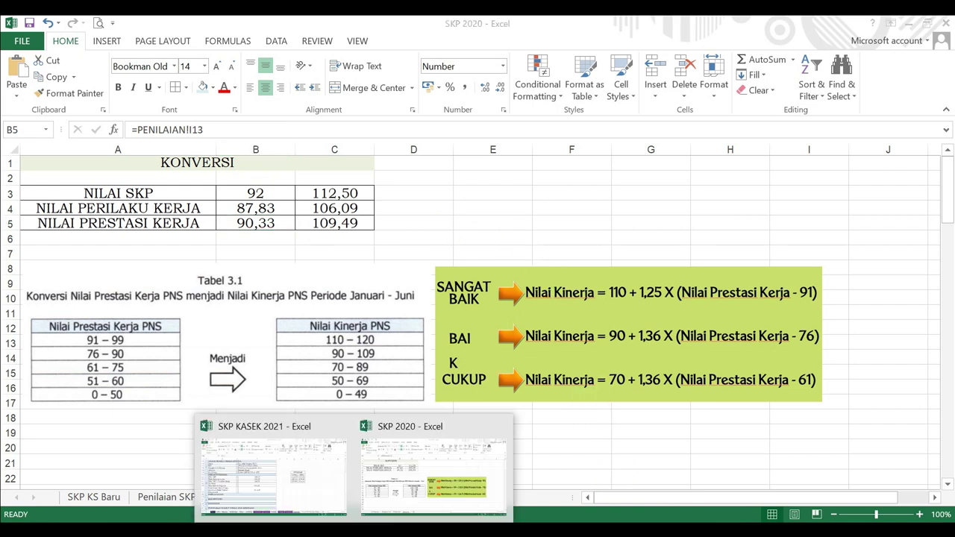
left_click(312, 487)
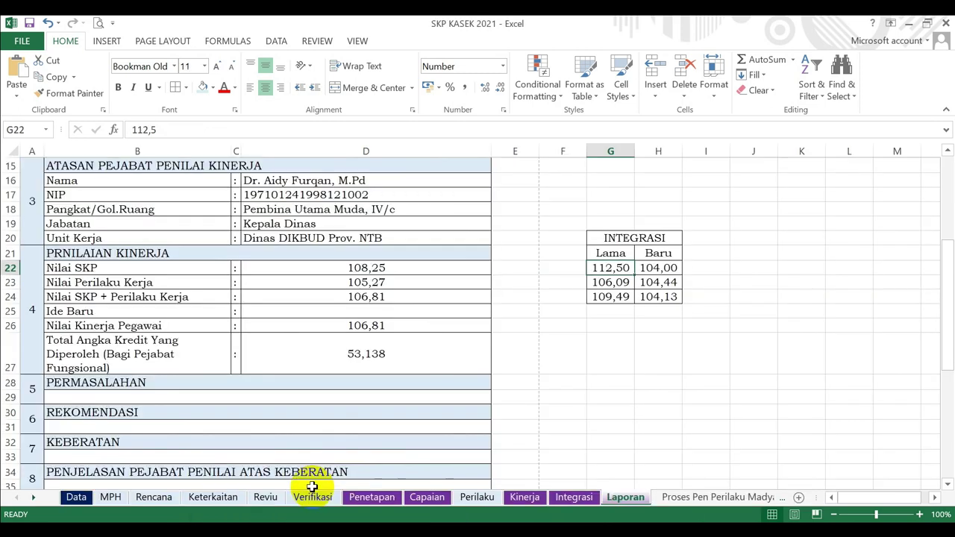
left_click(538, 350)
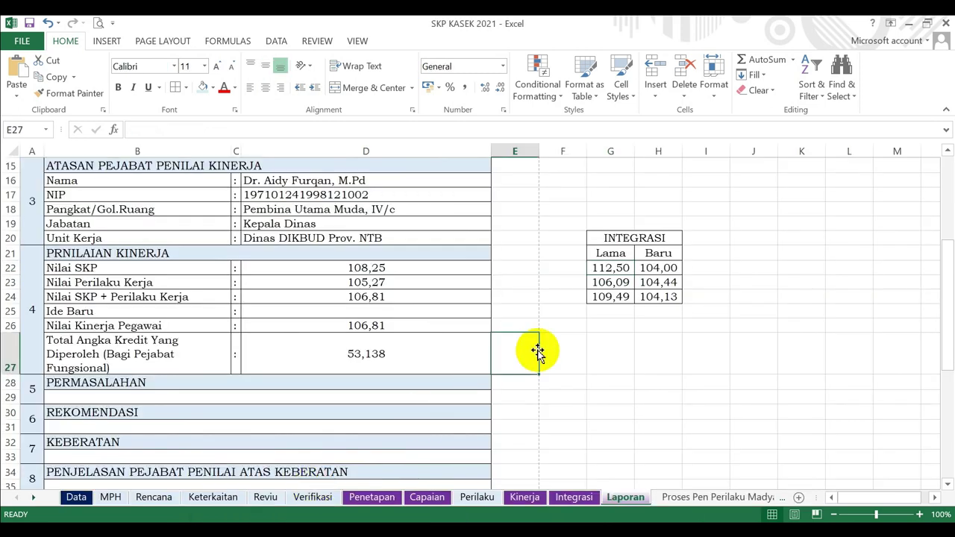
left_click(606, 268)
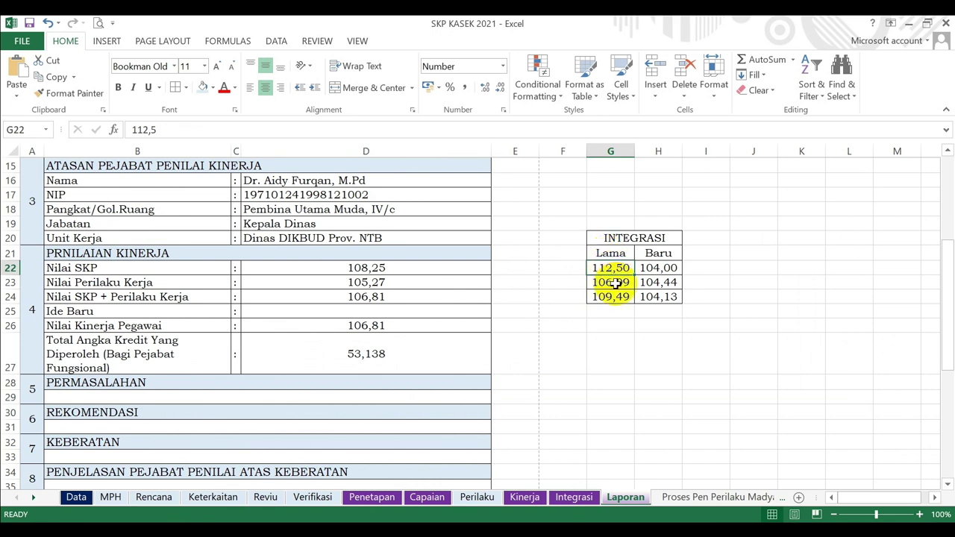
left_click(612, 283)
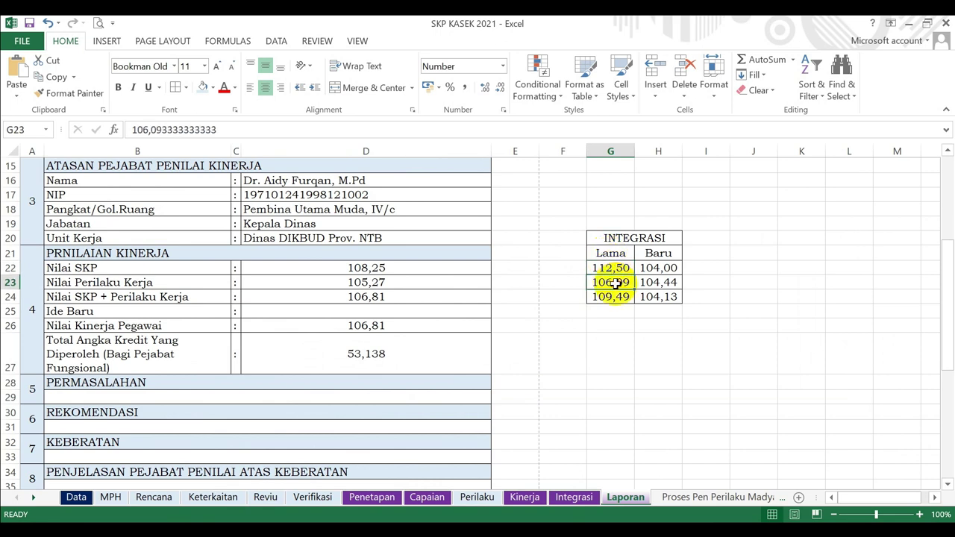
left_click(81, 267)
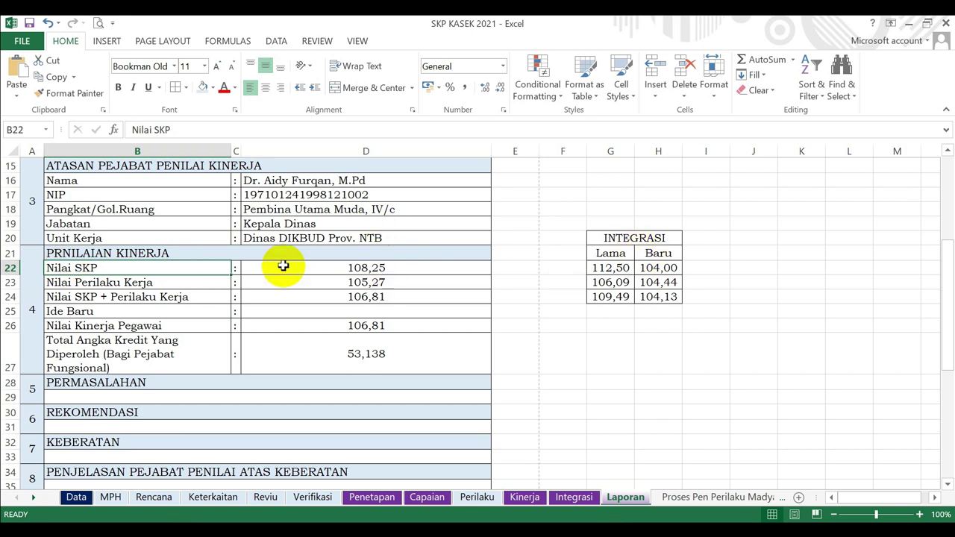
left_click(609, 284)
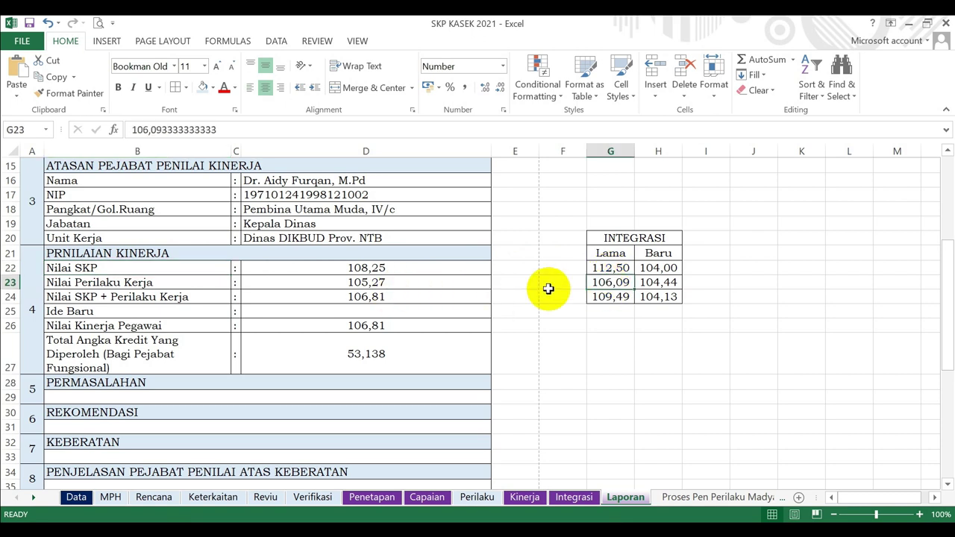
left_click(609, 299)
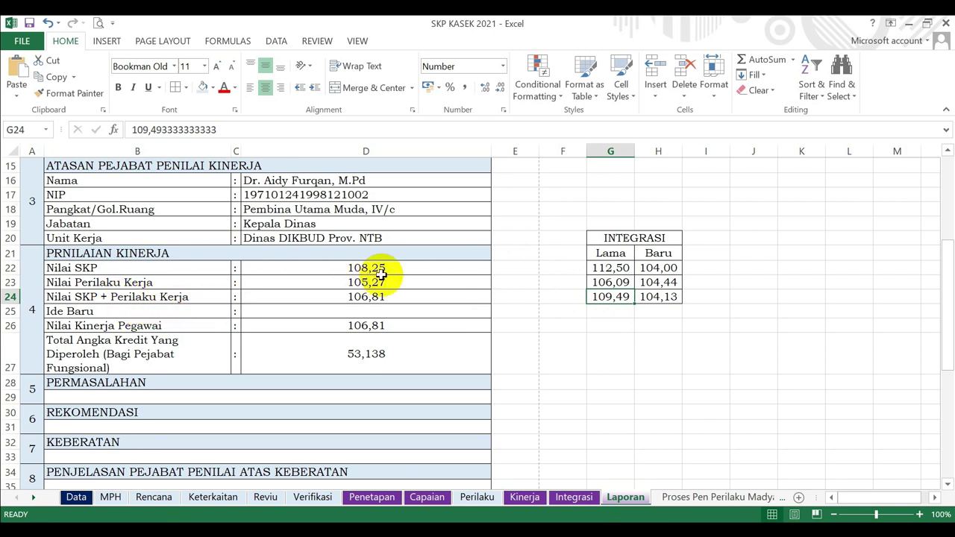
left_click(655, 273)
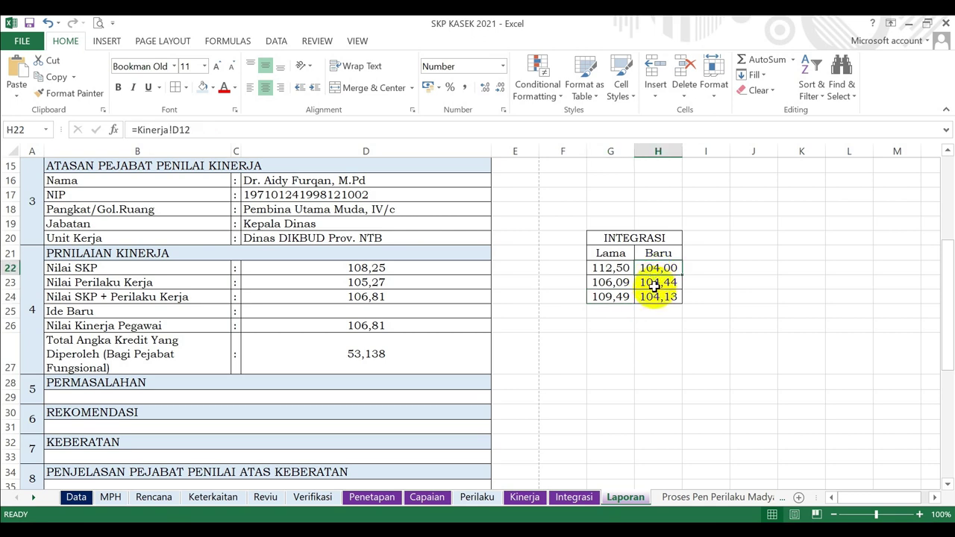
Trace the Baru score for Nilai SKP to the Capaian sheet and examine its Nilai Akhir SKP formula in Q24.
left_click(440, 502)
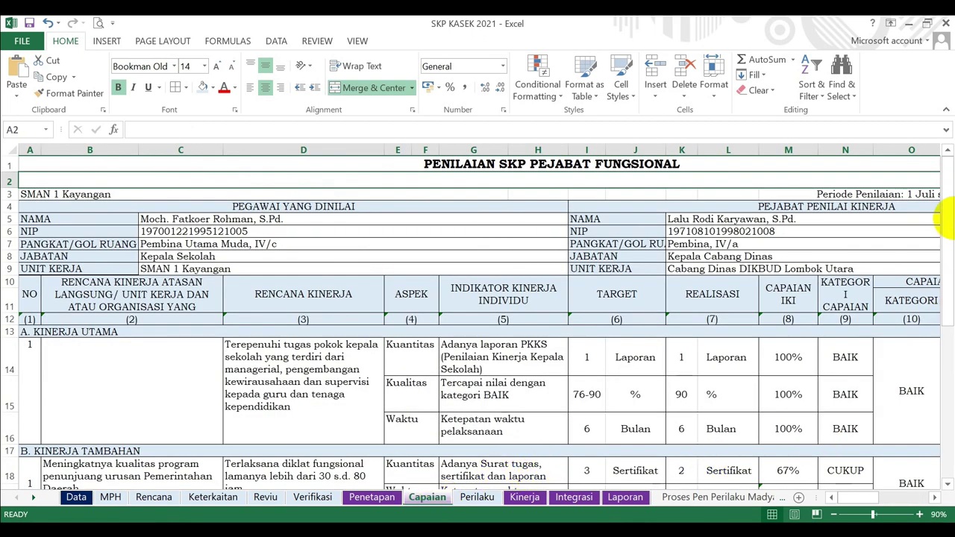
left_click_drag(951, 224, 948, 397)
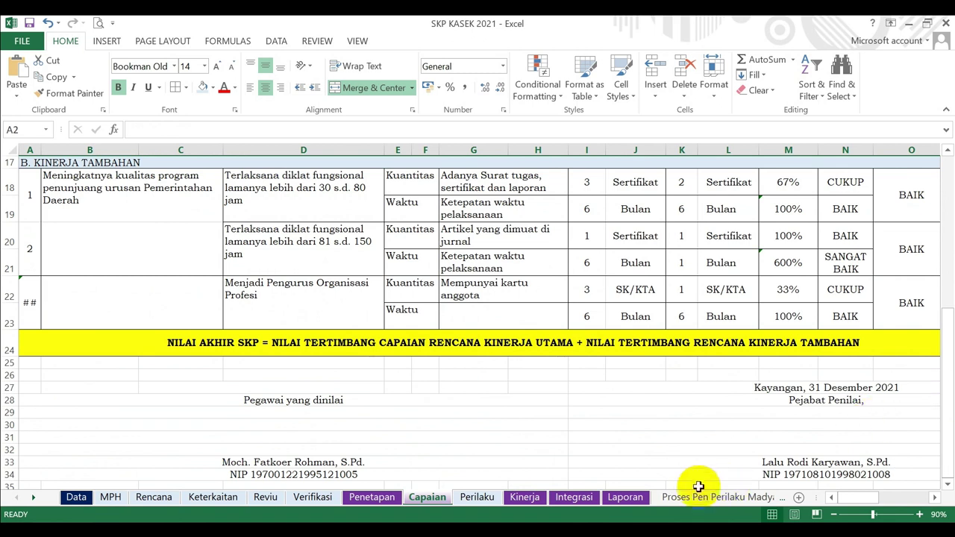
left_click(891, 485)
left_click(903, 342)
key("Right")
key("Right")
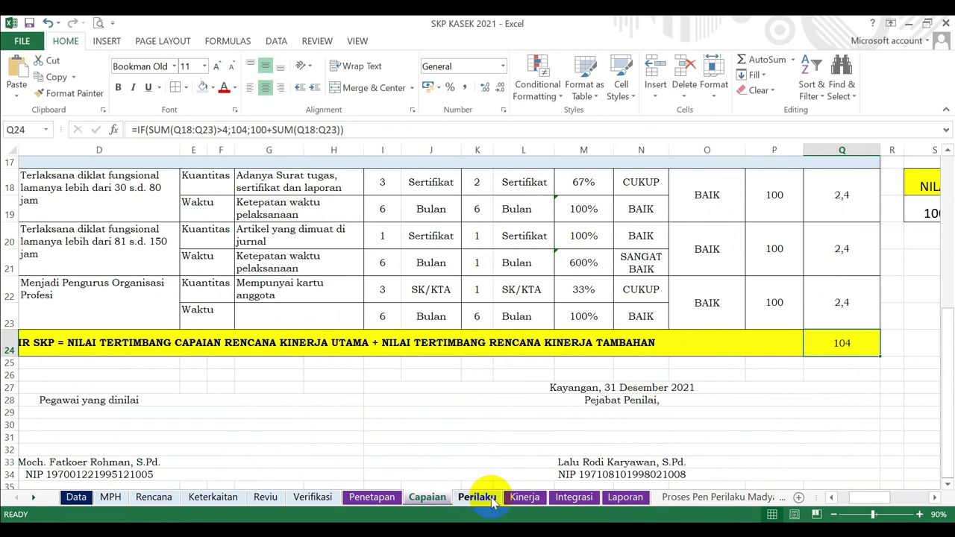
Compare the Baru score for Nilai Perilaku Kerja on the Laporan sheet with the Nilai Akhir on the Perilaku sheet.
left_click(624, 498)
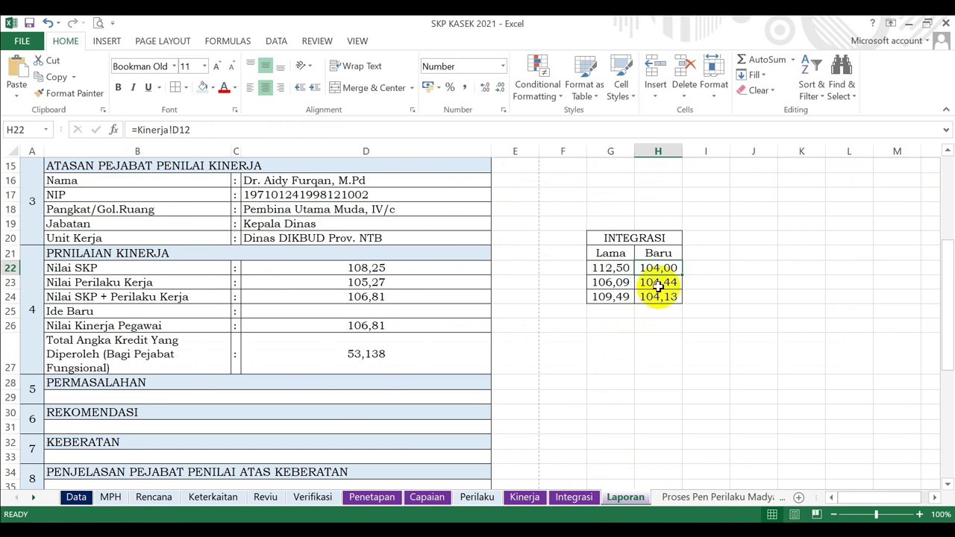
left_click(486, 500)
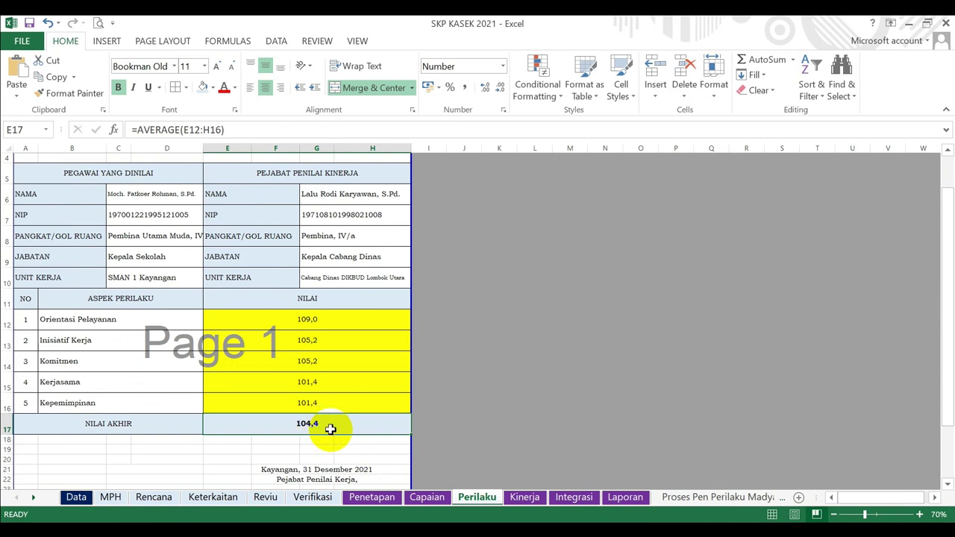
left_click(624, 498)
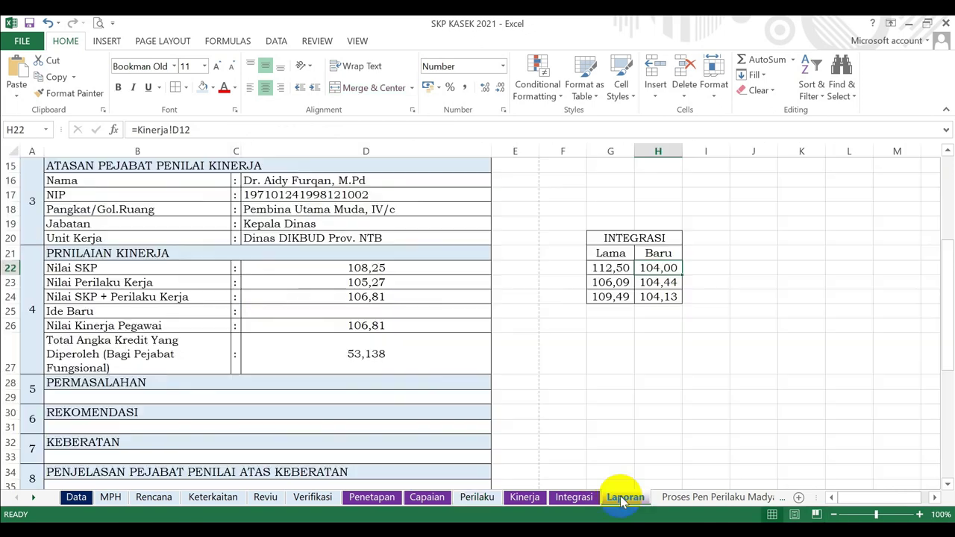
Review the Lama and Baru columns of the INTEGRASI table and their scores for Nilai SKP.
left_click(610, 268)
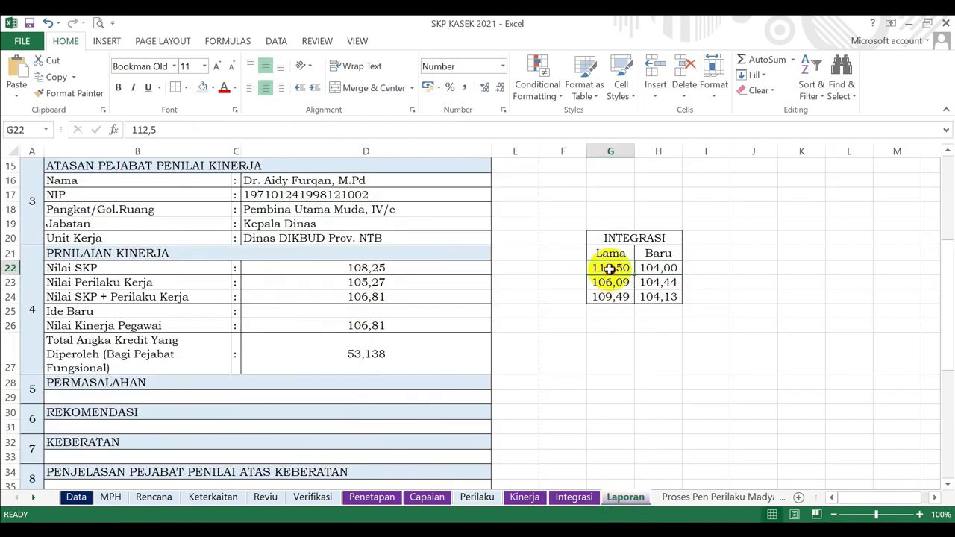
left_click(655, 267)
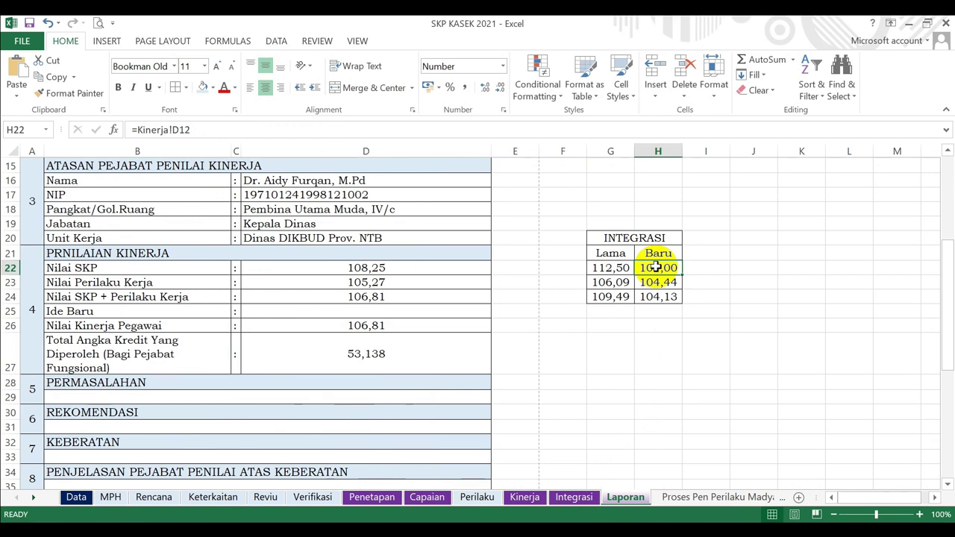
left_click(611, 254)
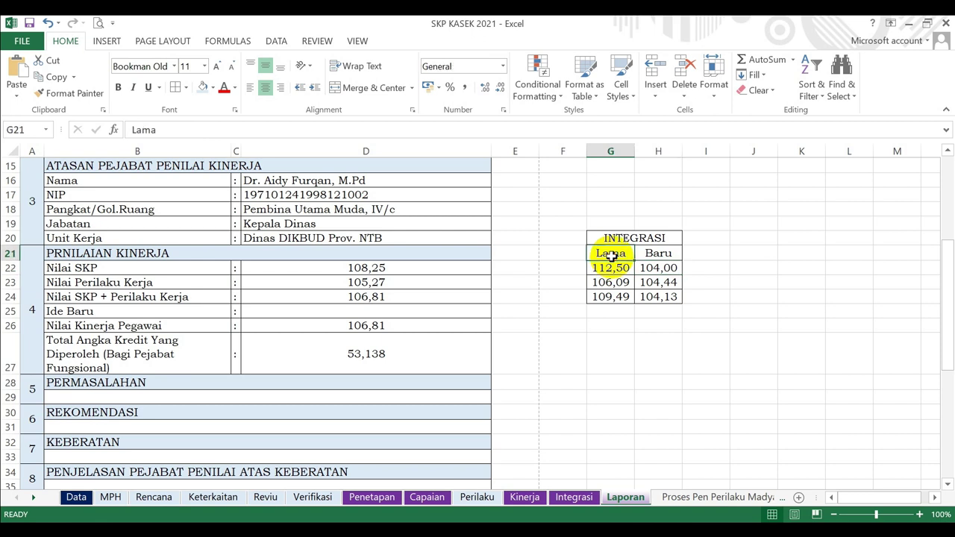
left_click(648, 257)
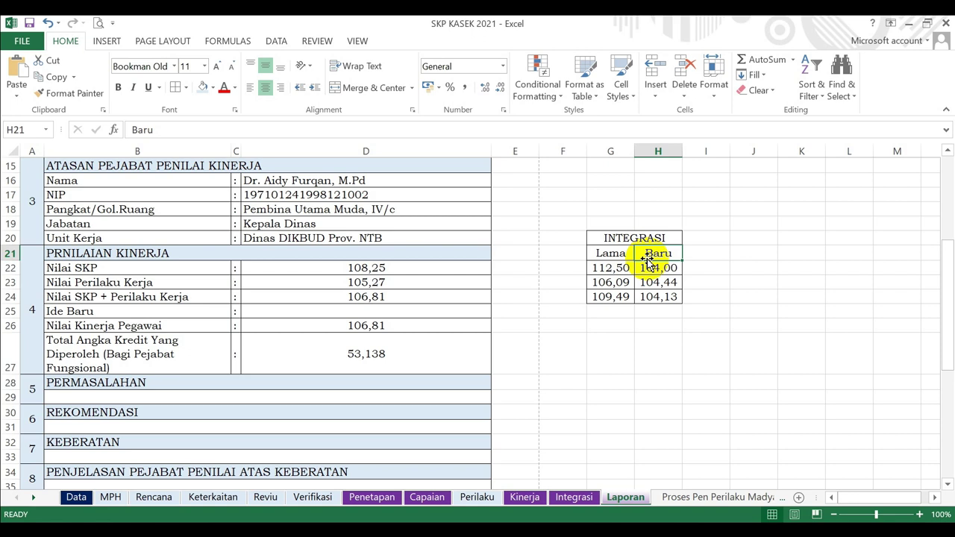
Check how the section 4 results use the INTEGRASI scores, from Nilai SKP down to Total Angka Kredit.
left_click(373, 267)
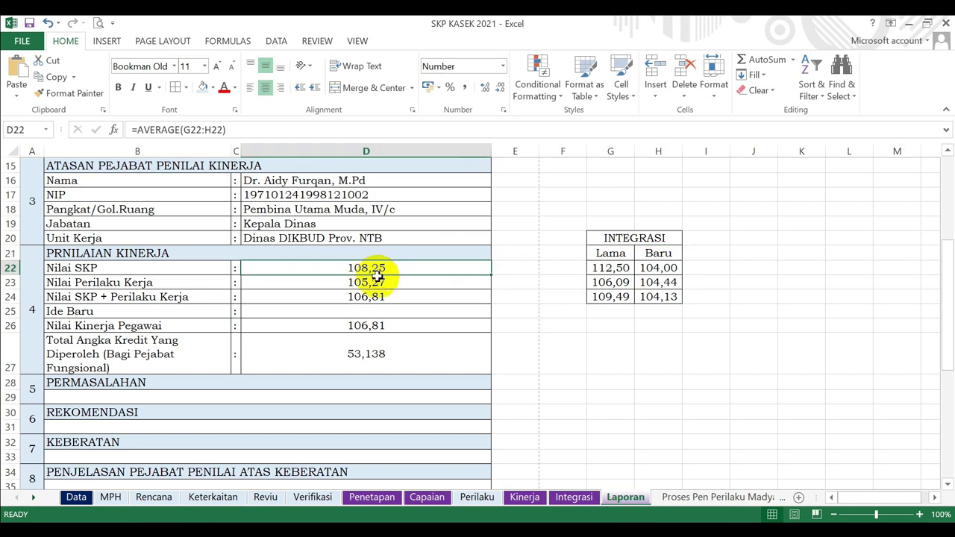
left_click(377, 280)
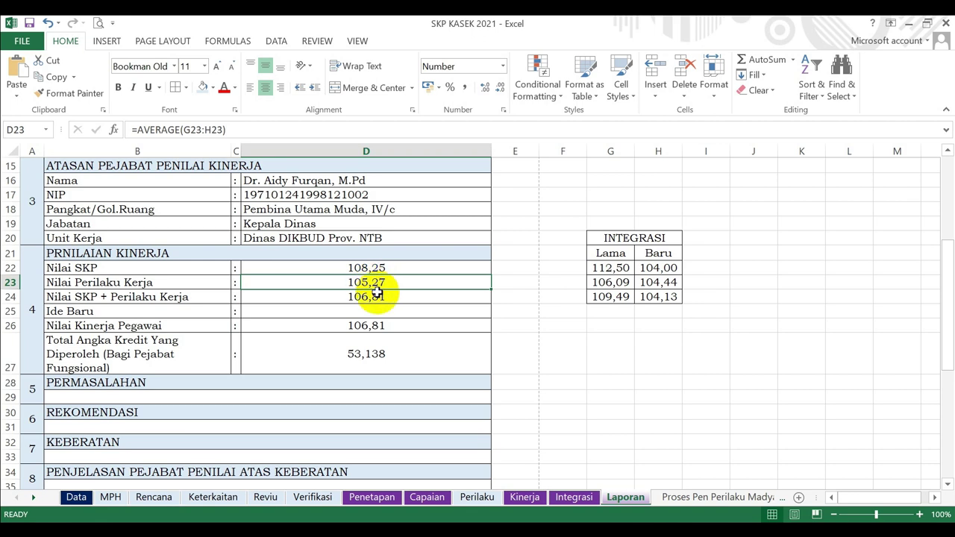
left_click(378, 298)
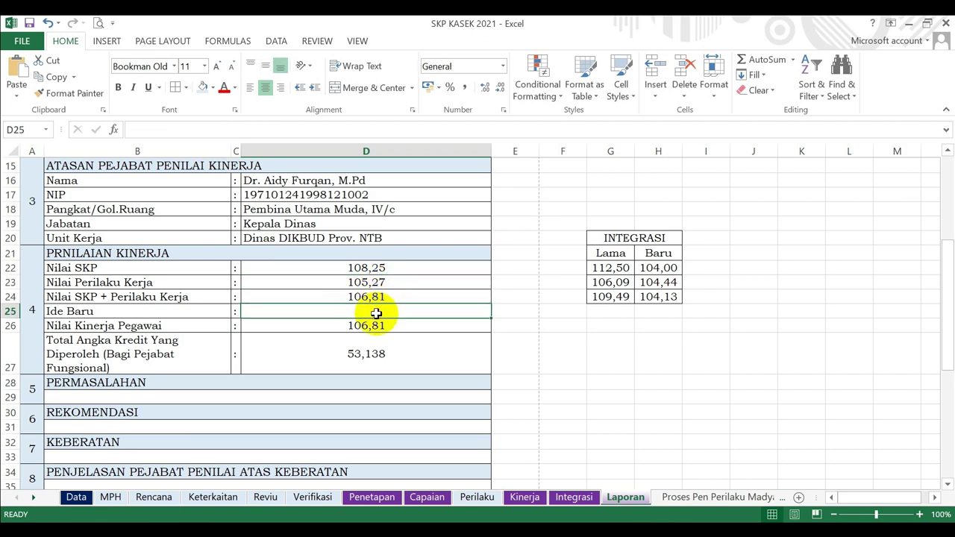
left_click(376, 325)
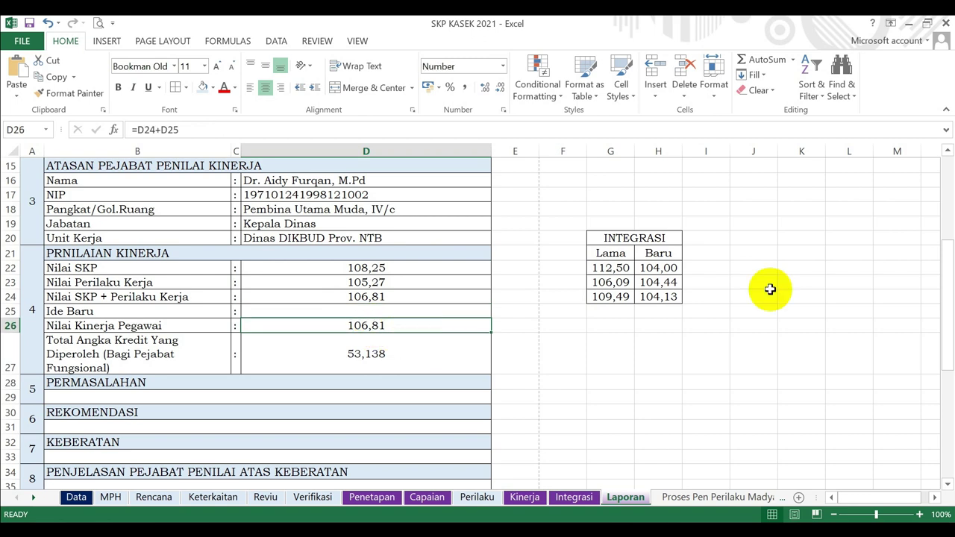
left_click_drag(946, 267, 951, 300)
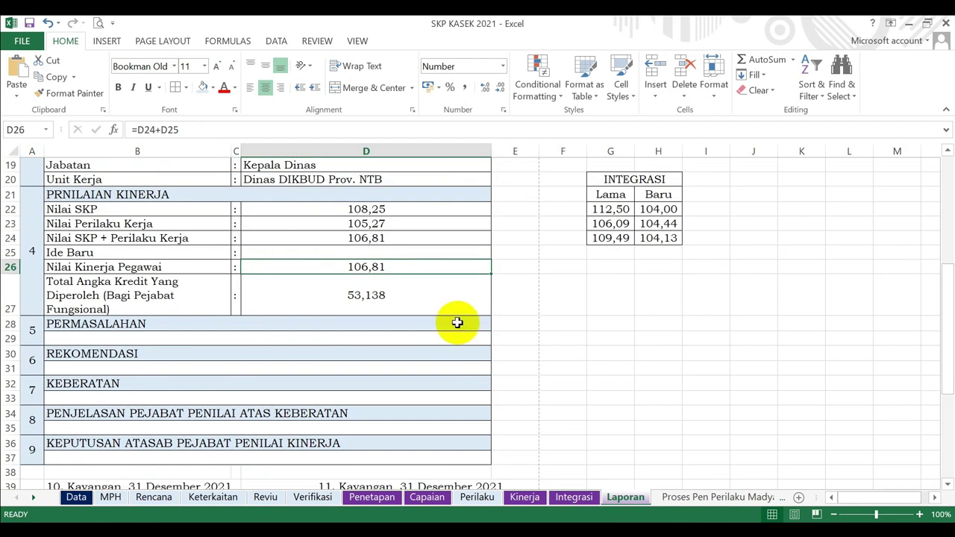
left_click(384, 288)
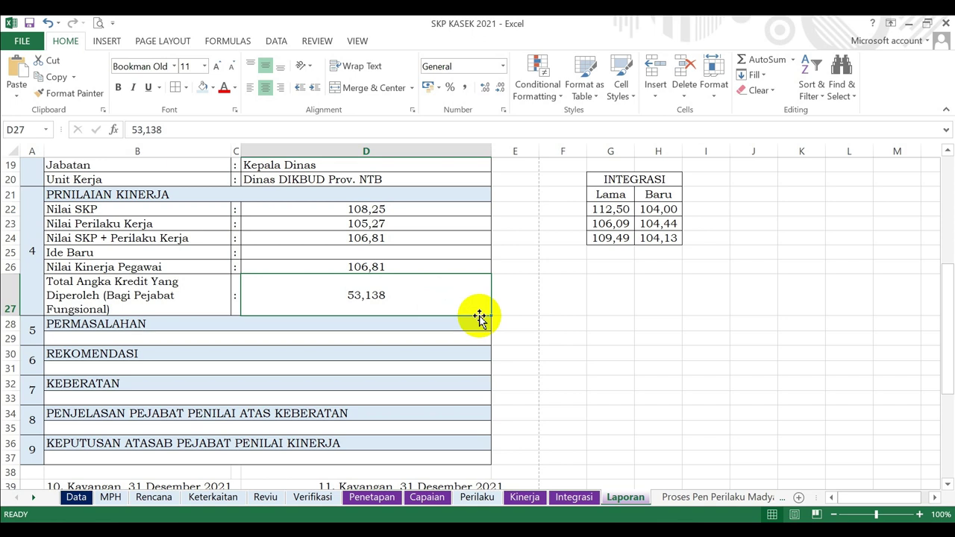
Go down the Laporan sheet past sections 5 to 9 and check the rows under signature dates 10, 11 and 12.
left_click(544, 322)
key("Down")
key("Down")
key("Down")
key("Down")
key("Down")
key("Down")
key("Down")
key("Down")
key("Down")
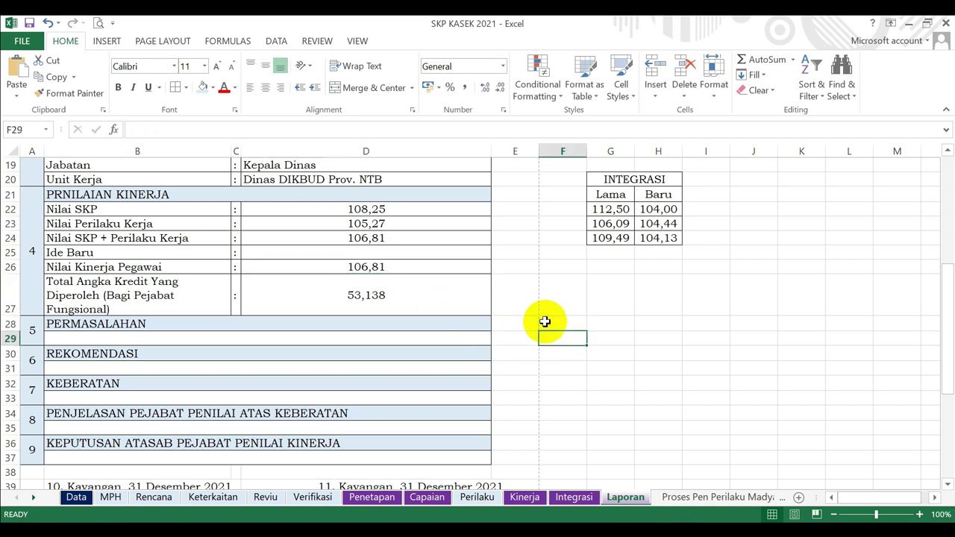
key("Down")
key("Down")
key("Down")
key("Down")
key("Down")
key("Down")
key("Down")
key("Down")
key("Down")
key("Down")
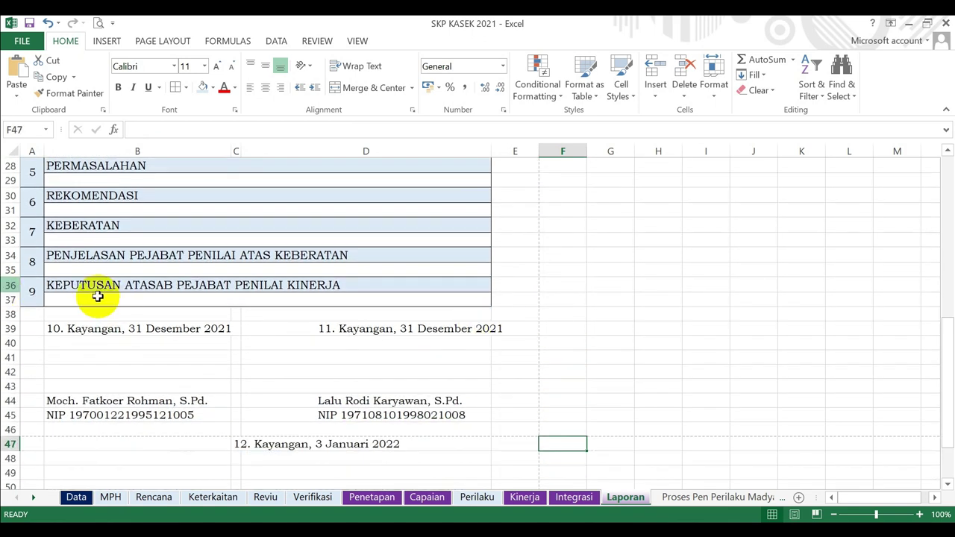
left_click(124, 349)
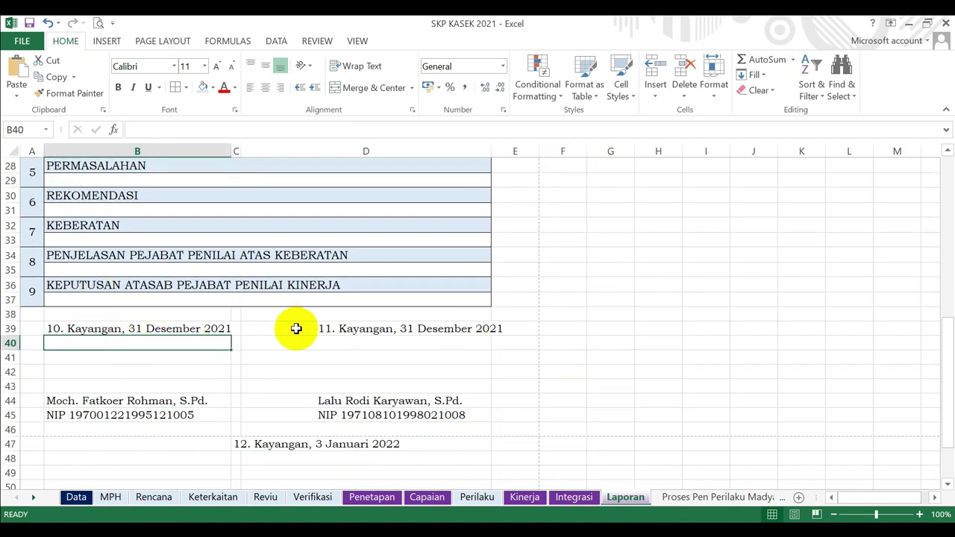
left_click(365, 347)
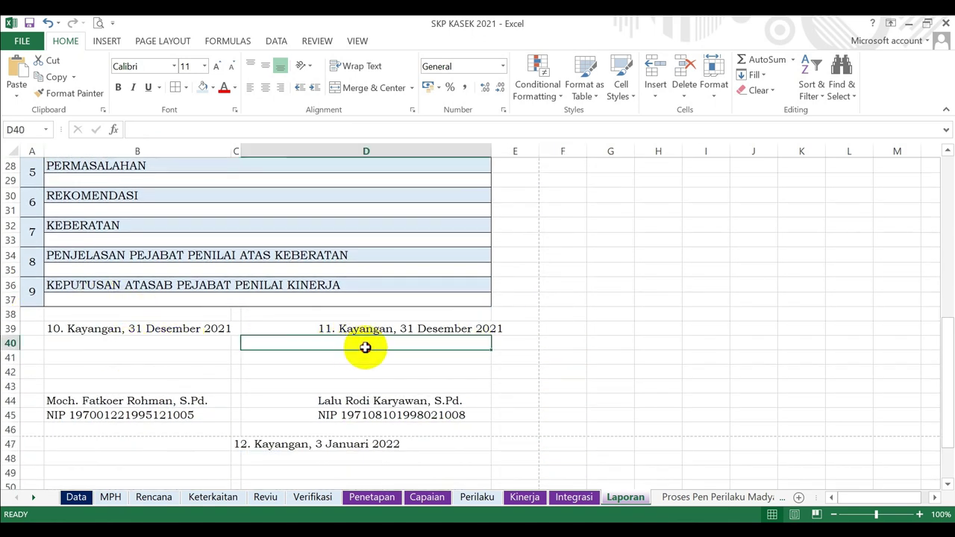
left_click(349, 460)
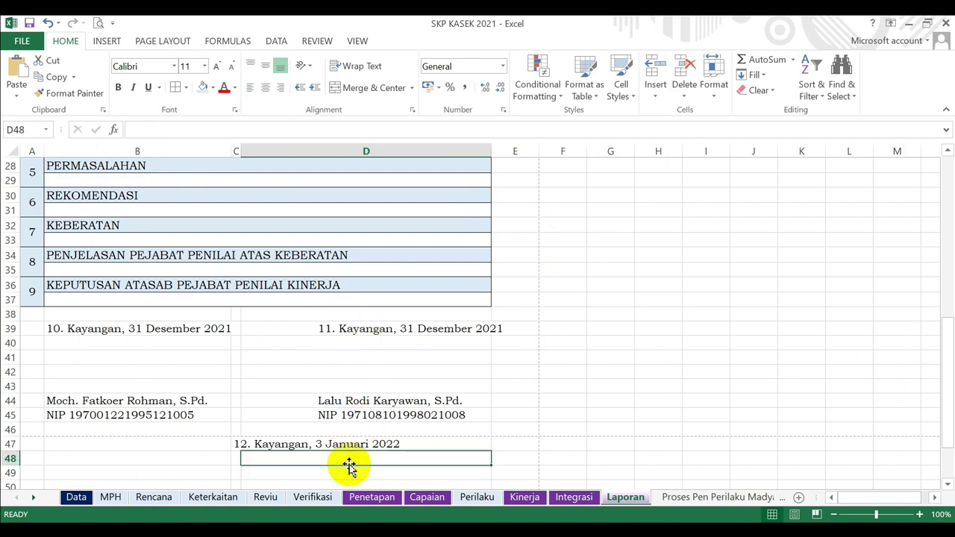
Enter the signatory title "Pejabat Yang Dinilai" in B40, below the date of item 10.
left_click(155, 344)
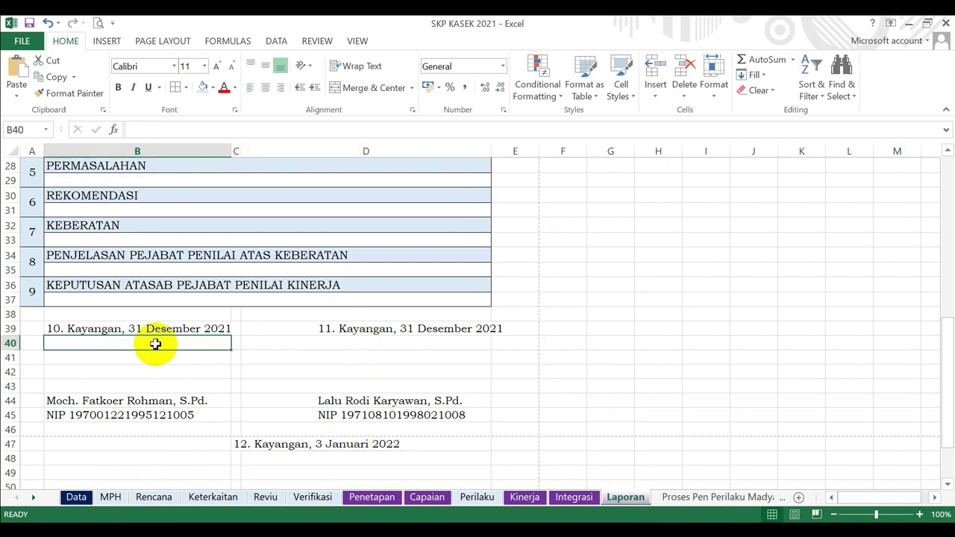
type("Pe")
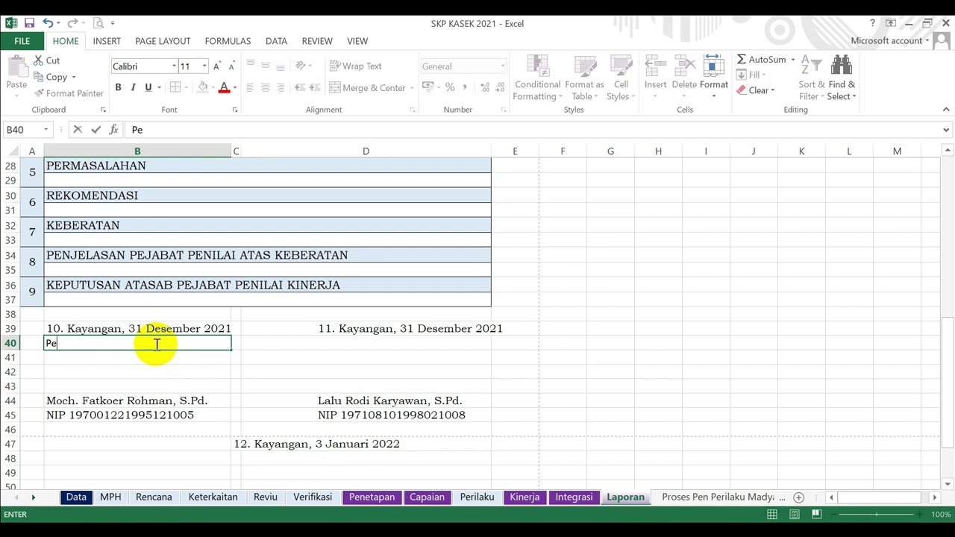
type("jabat Yang Din")
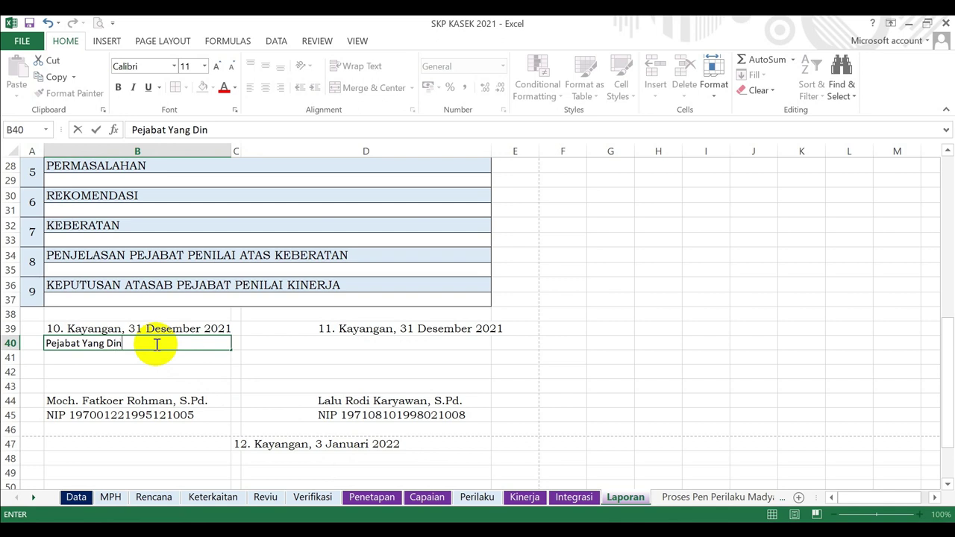
type("ilai")
key("Return")
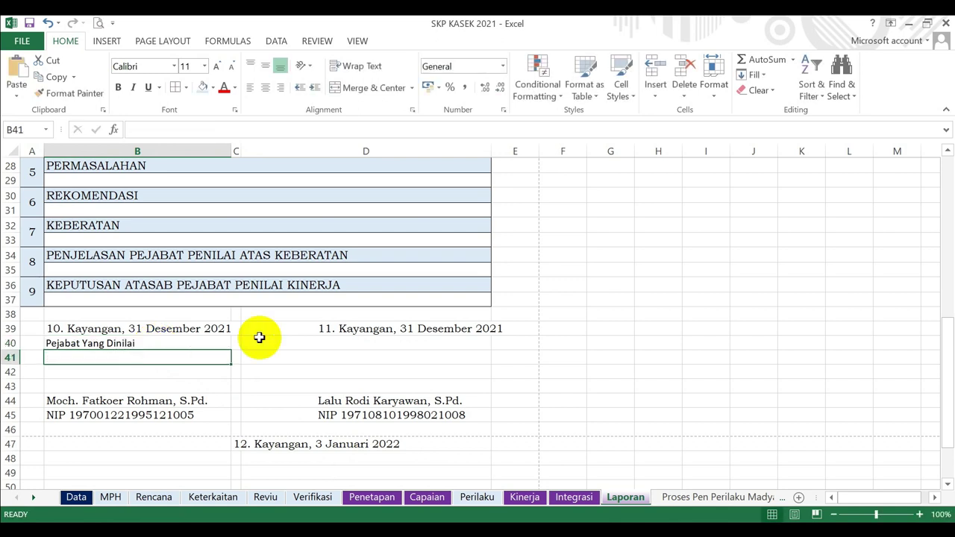
Enter the signatory title "Pejabat Penilai" in D40, below the date of item 11.
left_click(340, 342)
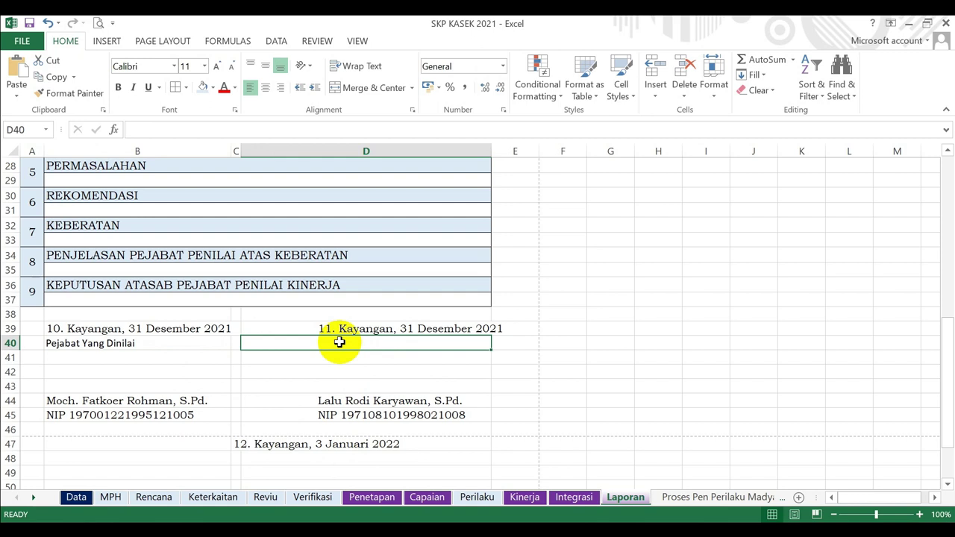
type("Pejabat")
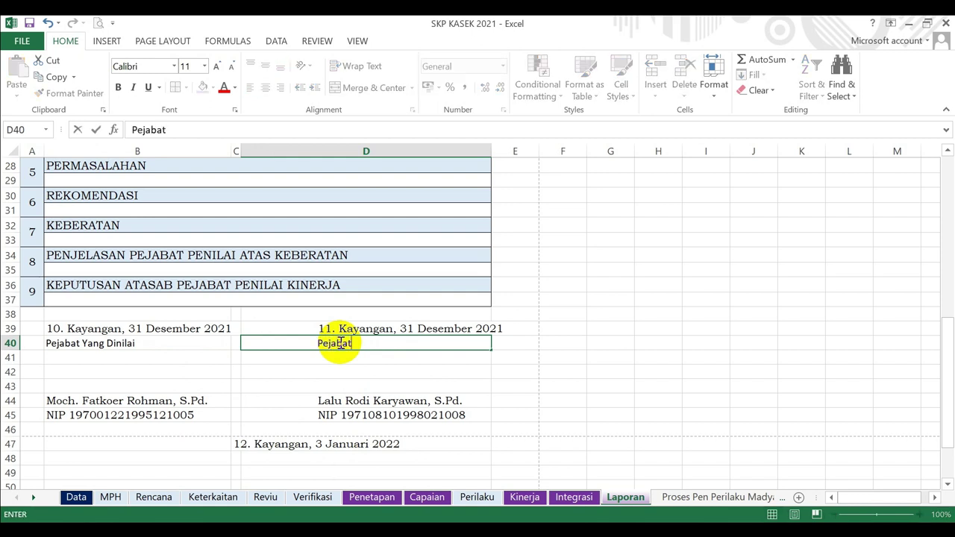
type(" Penilai")
Enter the signatory title "Atasan Pejabat Penilai" in D48, below the date of item 12.
left_click(319, 458)
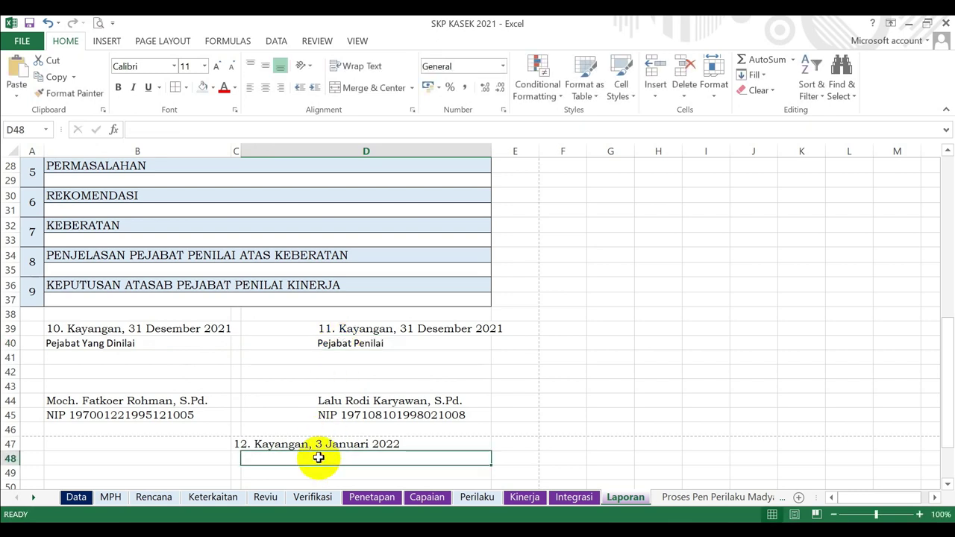
type("Atasan P")
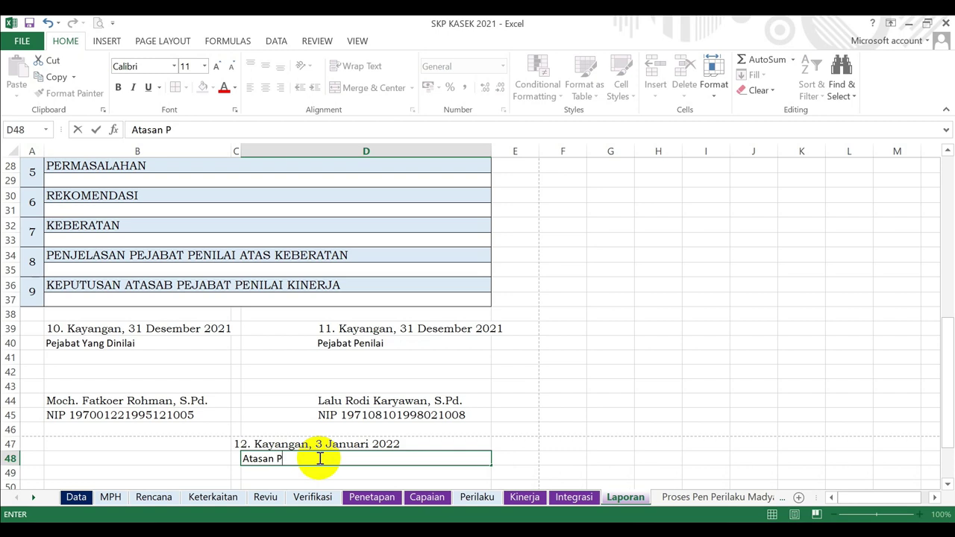
type("w")
key("BackSpace")
type("ejabat Penilai")
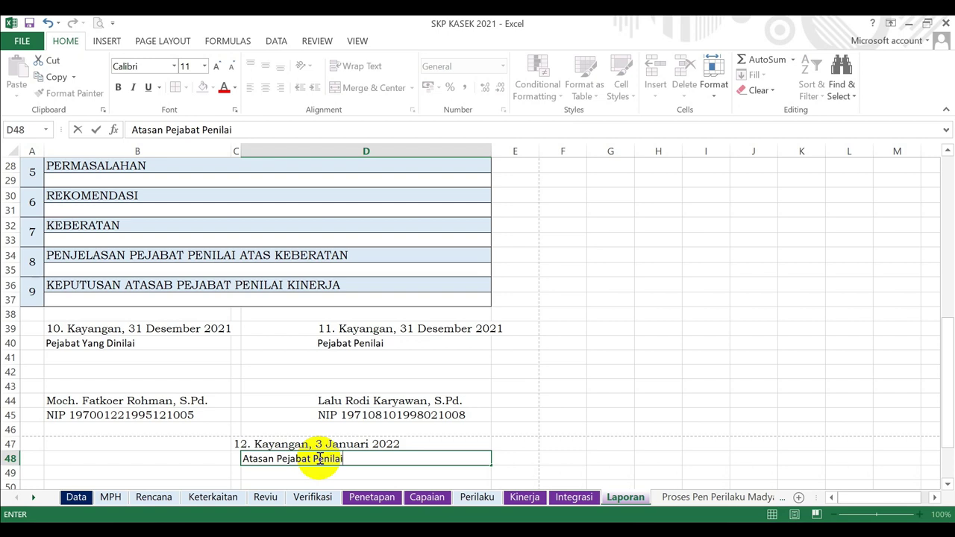
key("Return")
Go down column B through the signature space below the "Pejabat Yang Dinilai" title.
left_click(163, 358)
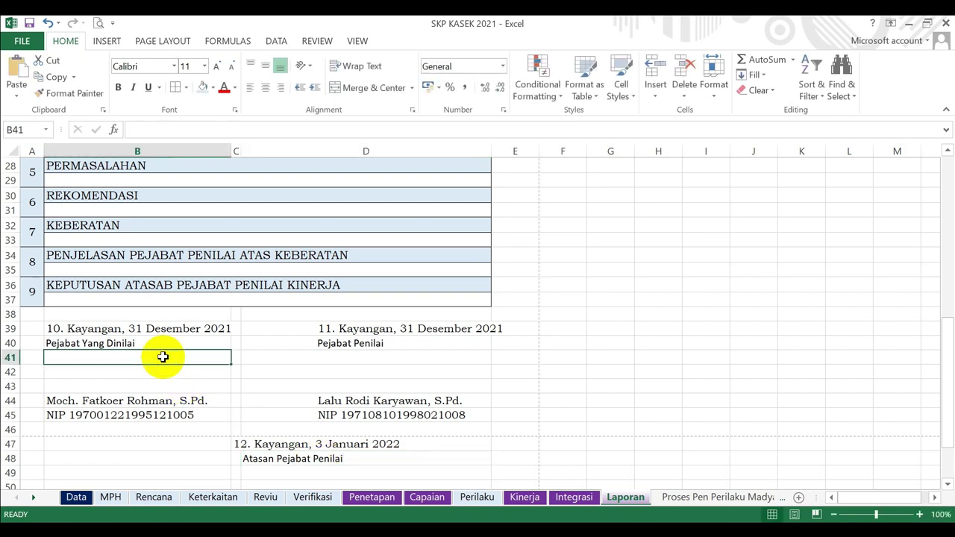
key("Down")
key("Down")
key("Down")
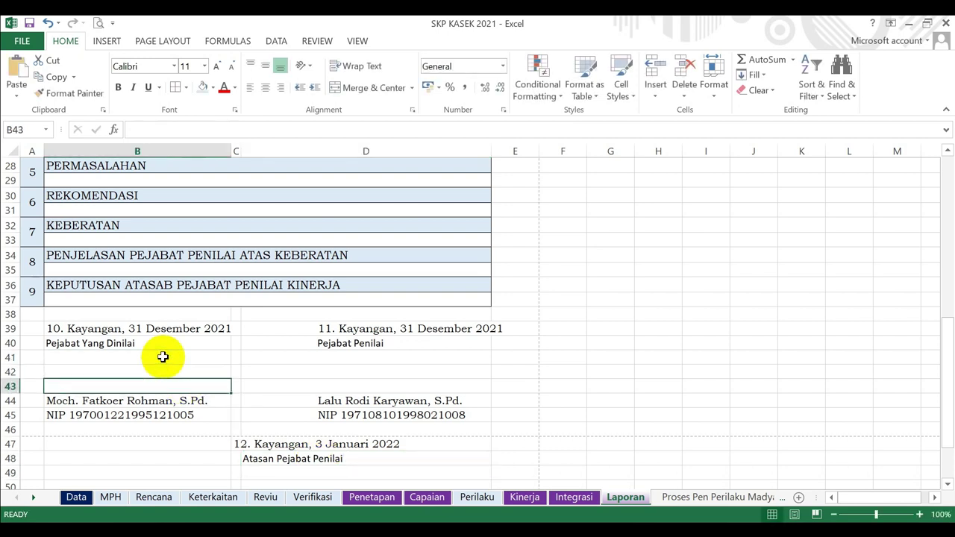